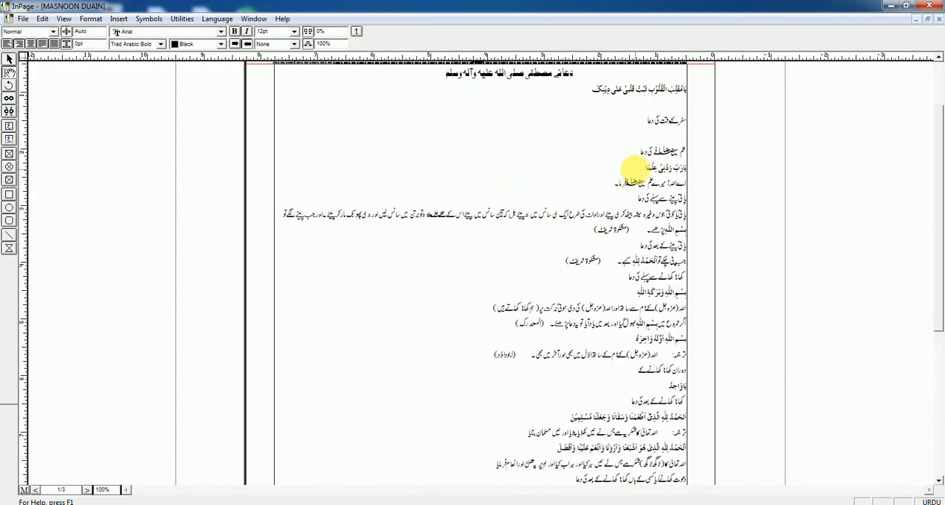
Look through the available Roman and Urdu fonts for the heading سفر کے وقت کی دعا.
{"action": "key", "text": "ctrl+2"}
{"action": "left_click", "coordinate": [836, 196]}
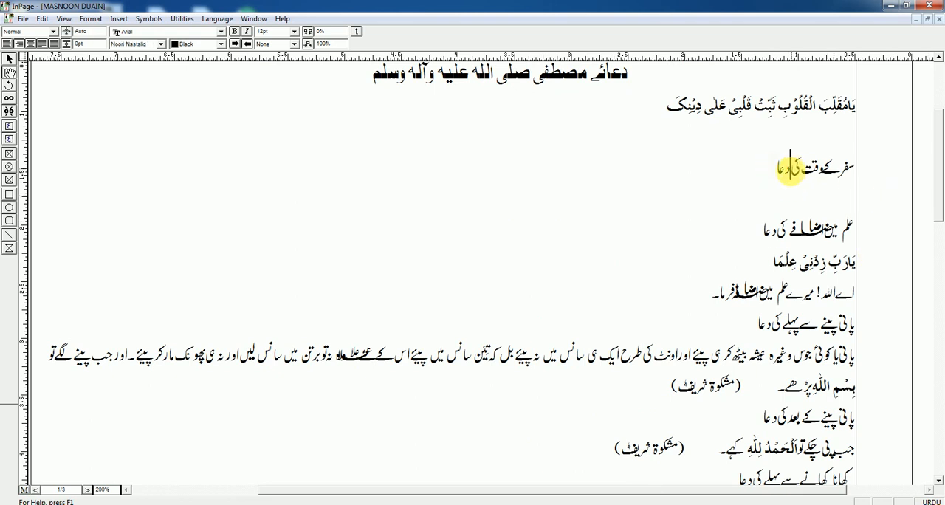
{"action": "left_click", "coordinate": [219, 34]}
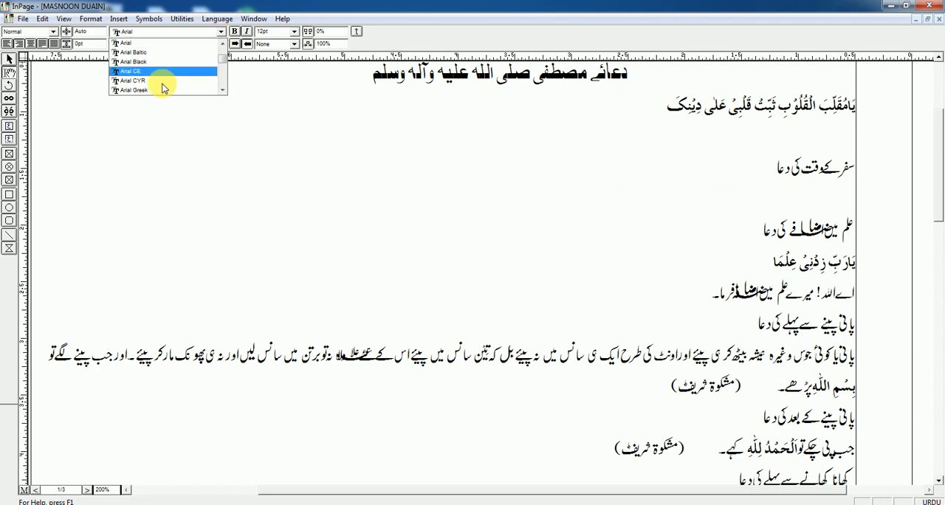
{"action": "scroll", "coordinate": [161, 86], "scroll_direction": "down", "scroll_amount": 2}
{"action": "left_click", "coordinate": [263, 93]}
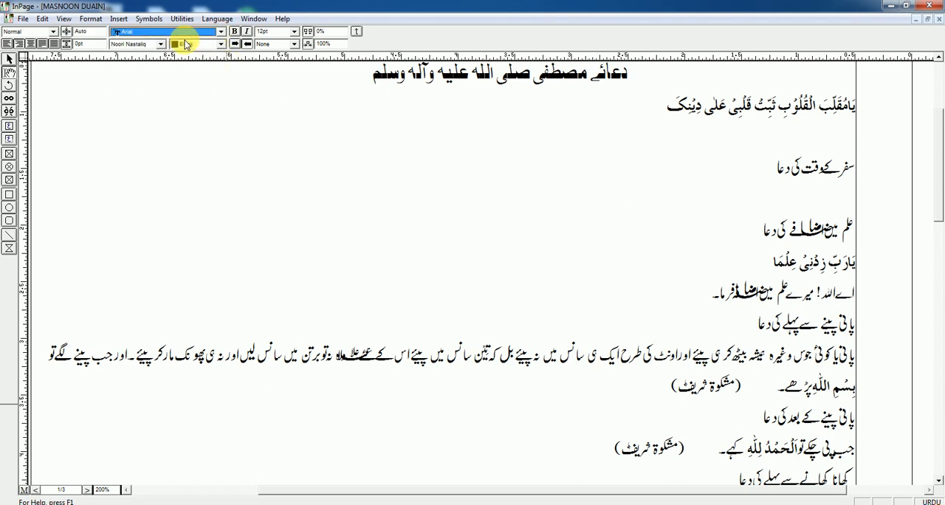
{"action": "left_click", "coordinate": [160, 44]}
{"action": "scroll", "coordinate": [146, 101], "scroll_direction": "down", "scroll_amount": 8}
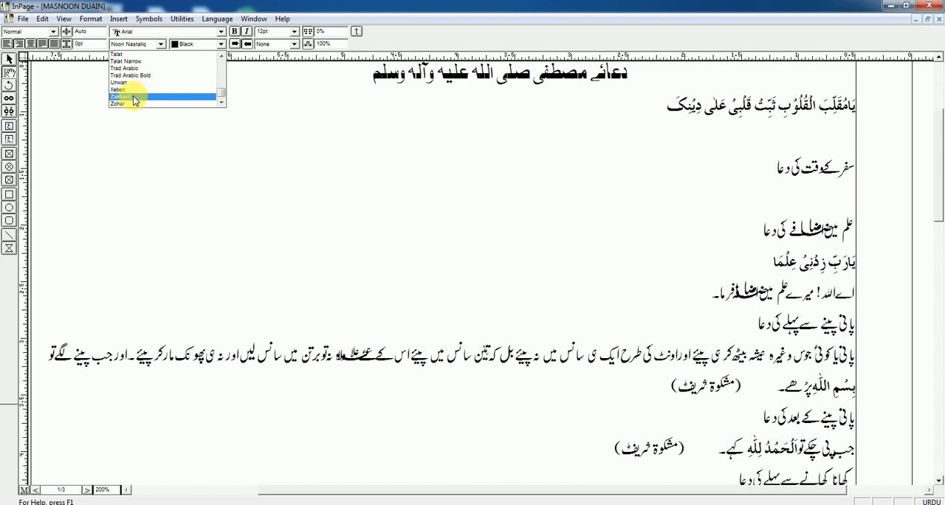
{"action": "left_click", "coordinate": [266, 77]}
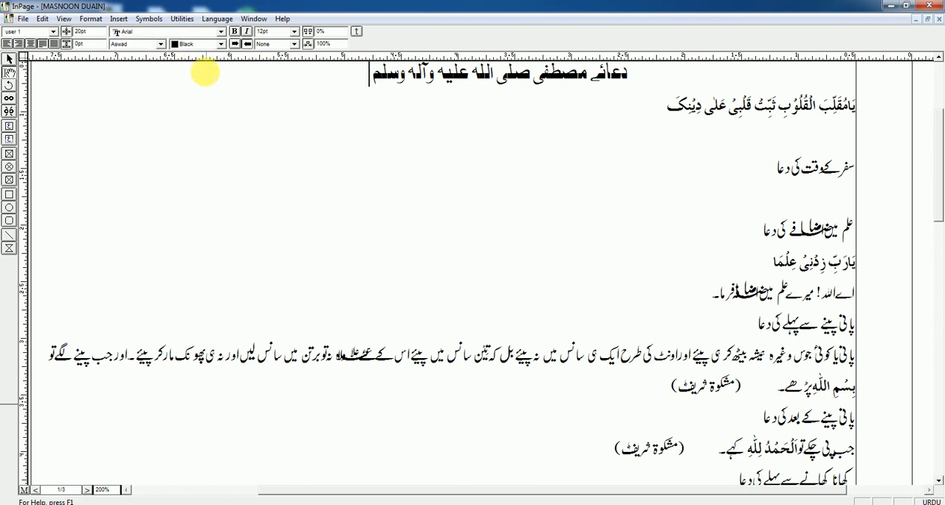
Set the Roman font to Webdings at the end of the centred title line.
{"action": "left_click", "coordinate": [220, 31]}
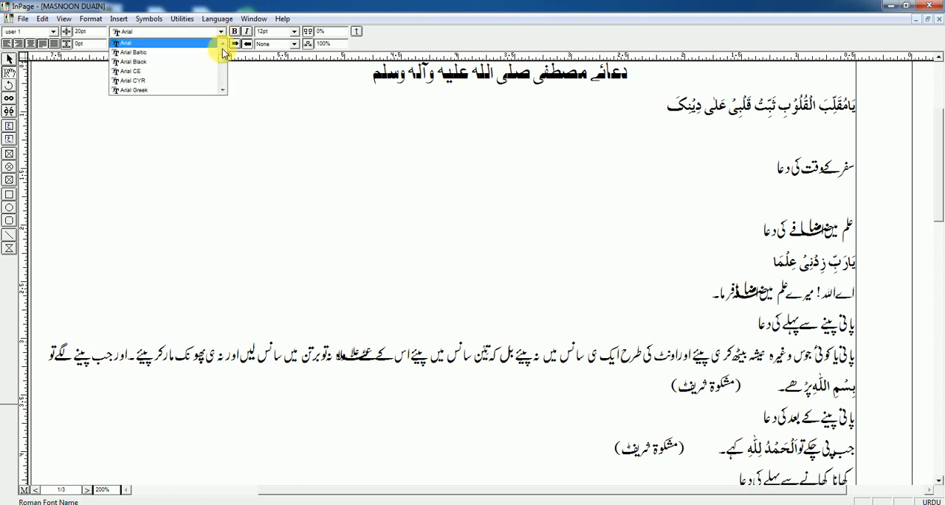
{"action": "left_click_drag", "start_coordinate": [225, 61], "coordinate": [225, 84]}
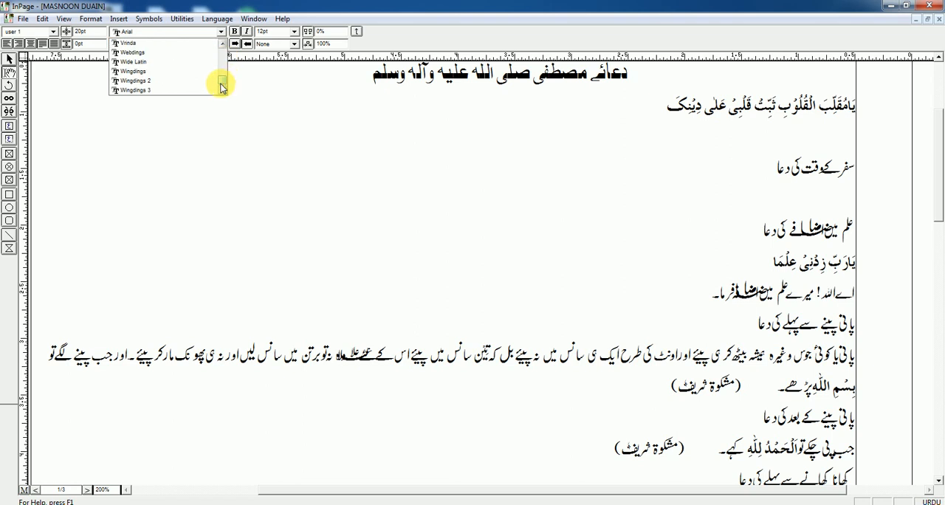
{"action": "left_click", "coordinate": [257, 85]}
{"action": "left_click", "coordinate": [220, 32]}
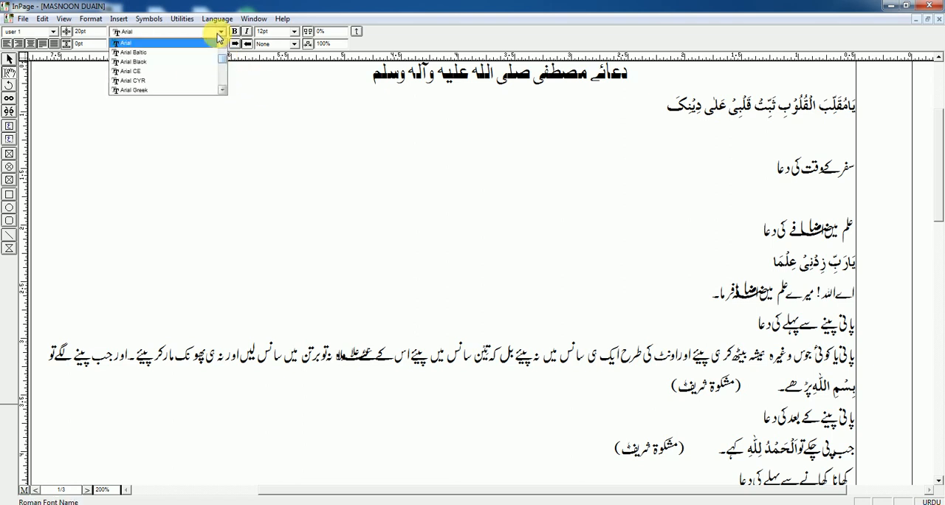
{"action": "left_click_drag", "start_coordinate": [224, 62], "coordinate": [225, 83]}
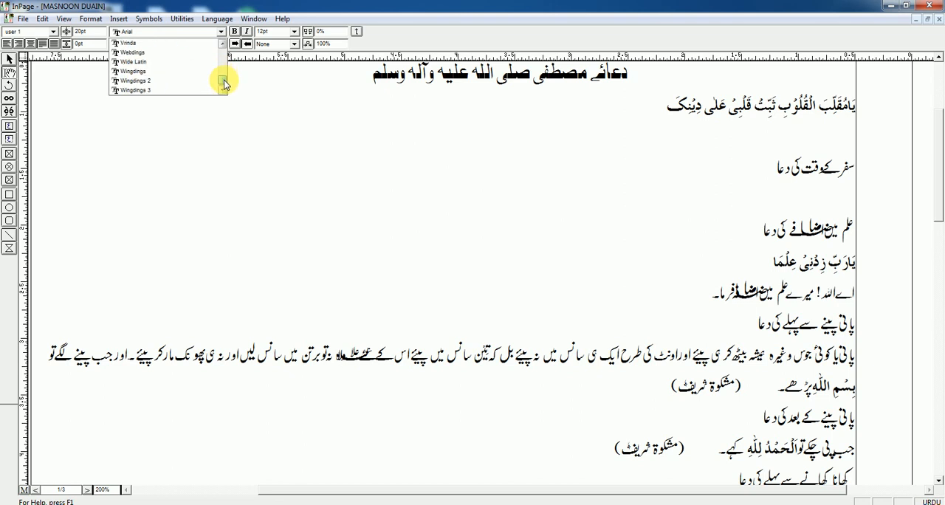
{"action": "left_click", "coordinate": [139, 53]}
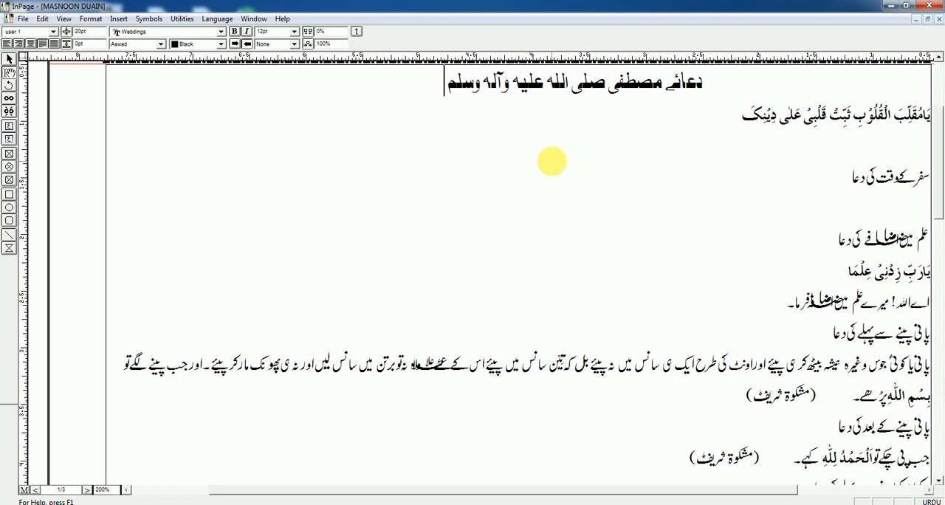
Switch the typing language to English and insert a Webdings symbol at the end of the title line.
{"action": "type", "text": "ت"}
{"action": "key", "text": "BackSpace"}
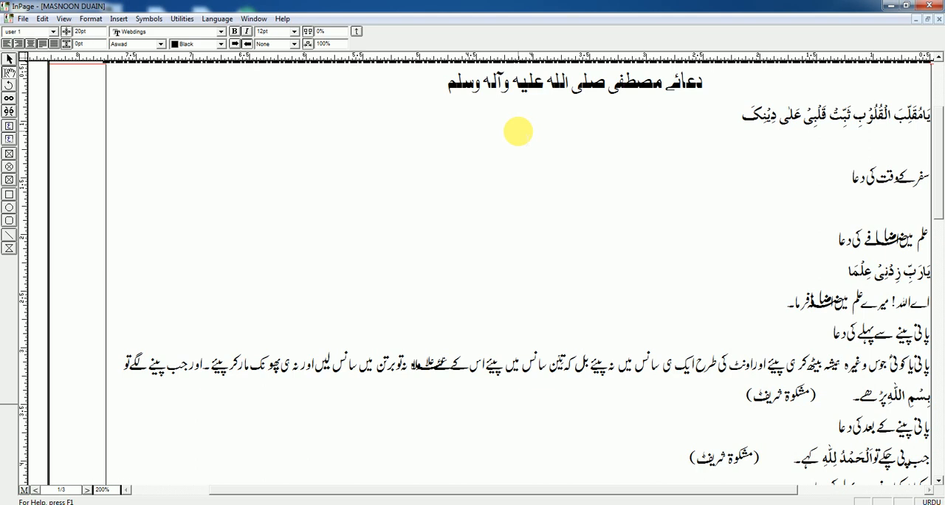
{"action": "type", "text": "ج"}
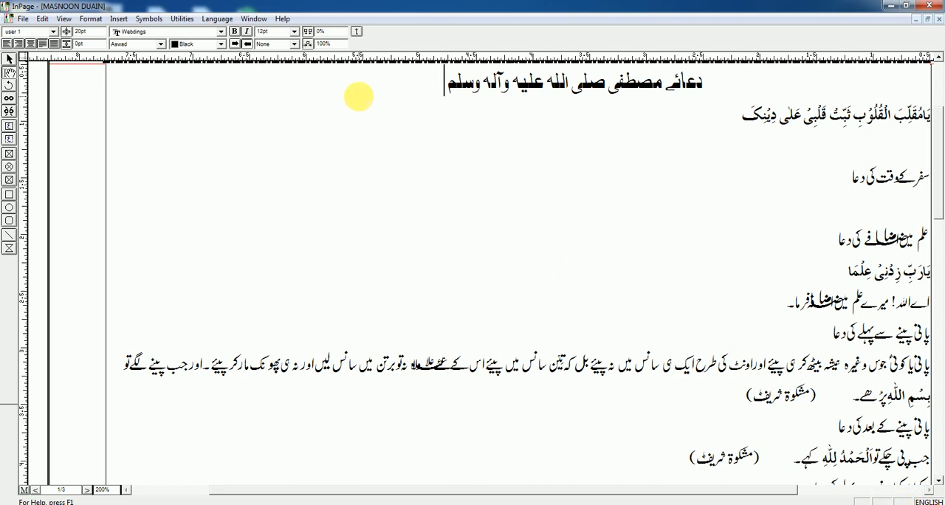
{"action": "type", "text": "ﷺ"}
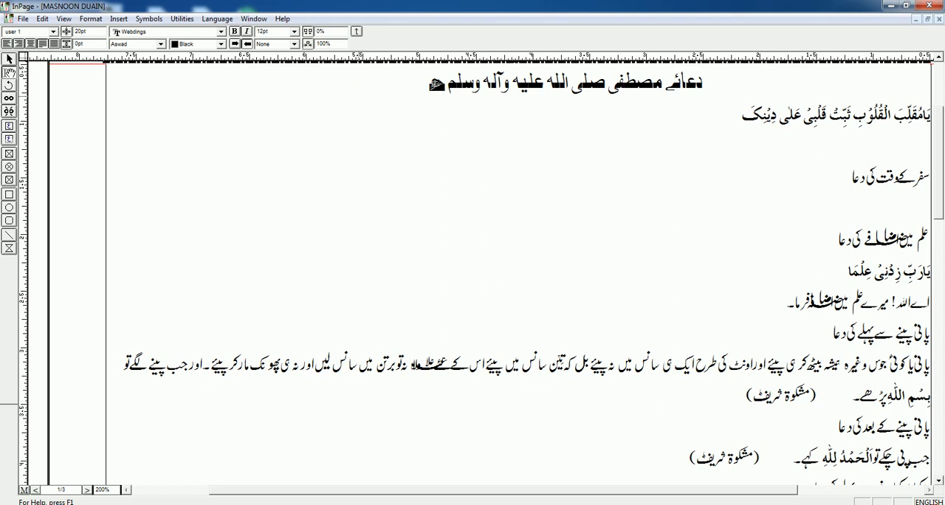
Set the symbol at the end of the title to 24pt and colour it red.
{"action": "double_click", "coordinate": [443, 85]}
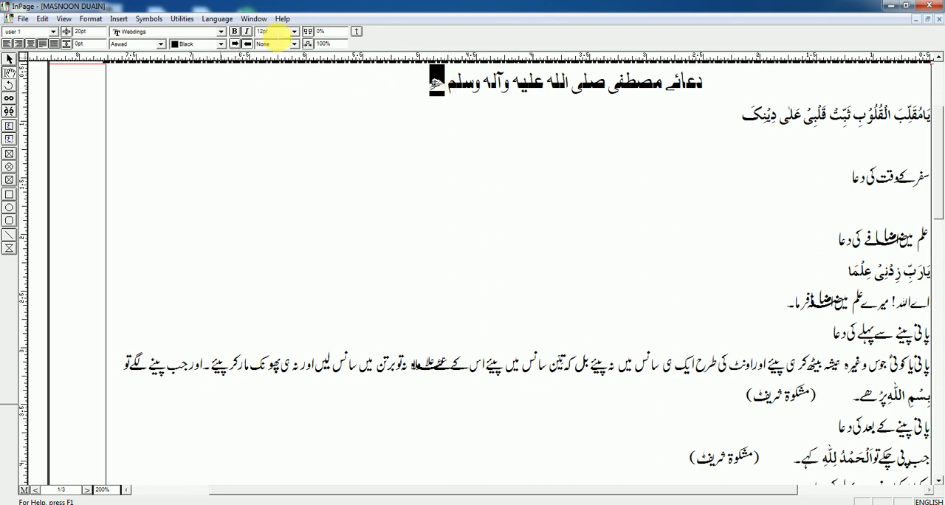
{"action": "left_click", "coordinate": [295, 32]}
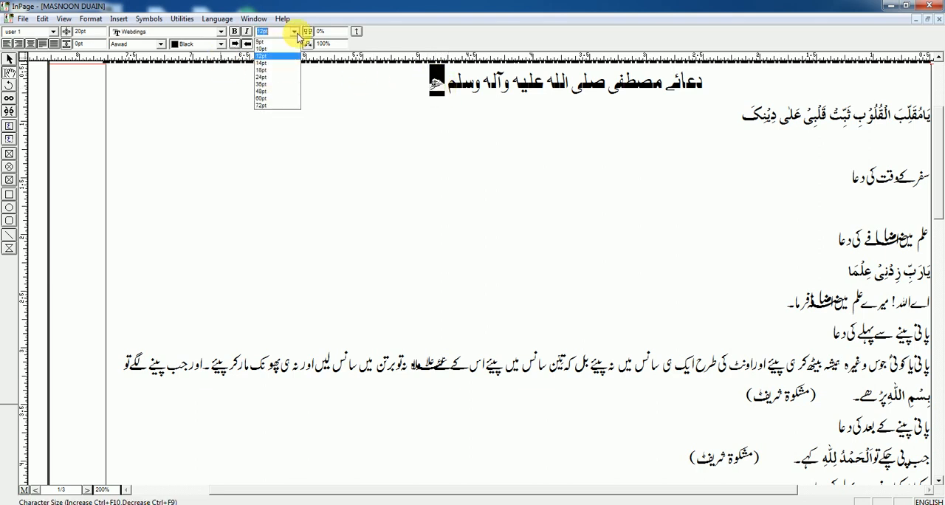
{"action": "left_click", "coordinate": [269, 91]}
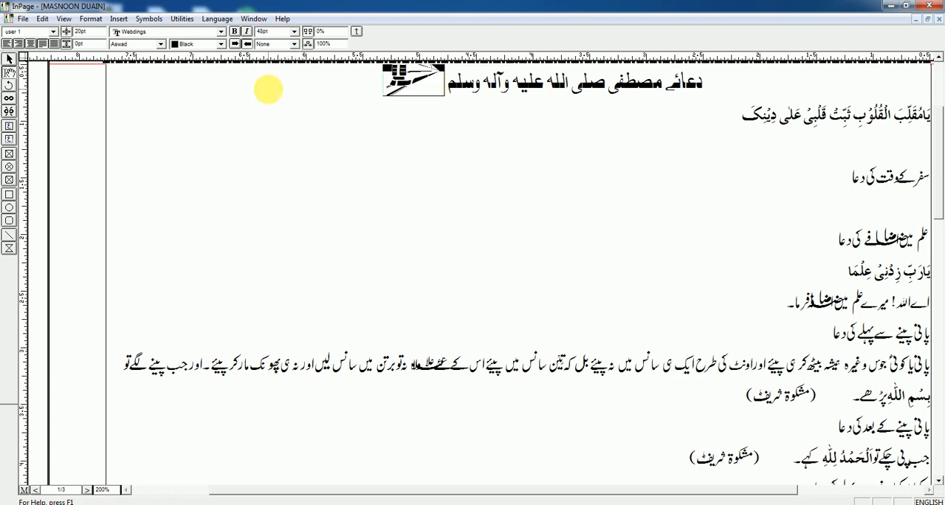
{"action": "left_click", "coordinate": [279, 31]}
{"action": "left_click", "coordinate": [271, 77]}
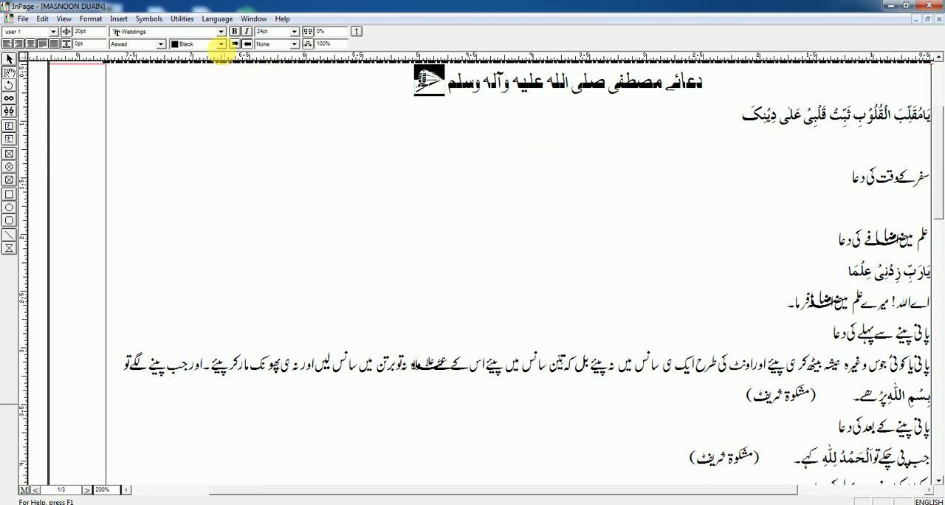
{"action": "left_click", "coordinate": [221, 44]}
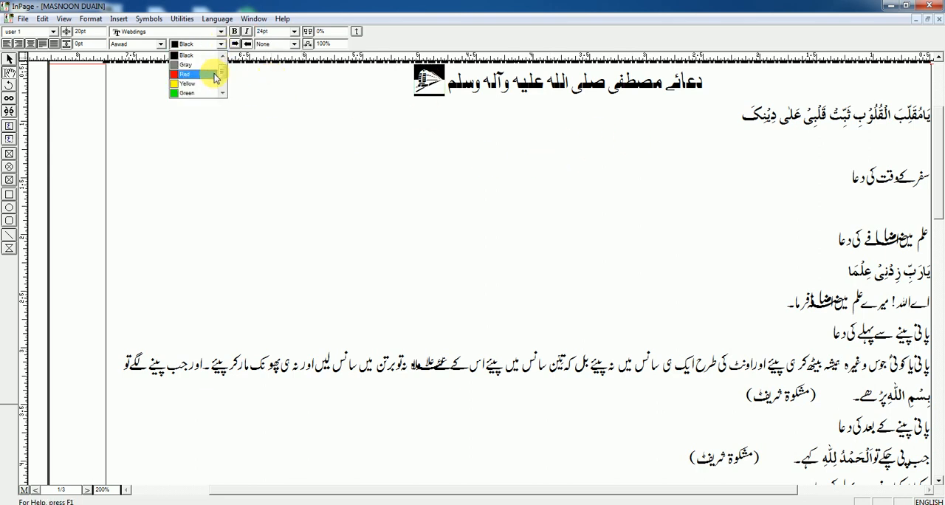
{"action": "left_click", "coordinate": [215, 75]}
{"action": "left_click", "coordinate": [468, 128]}
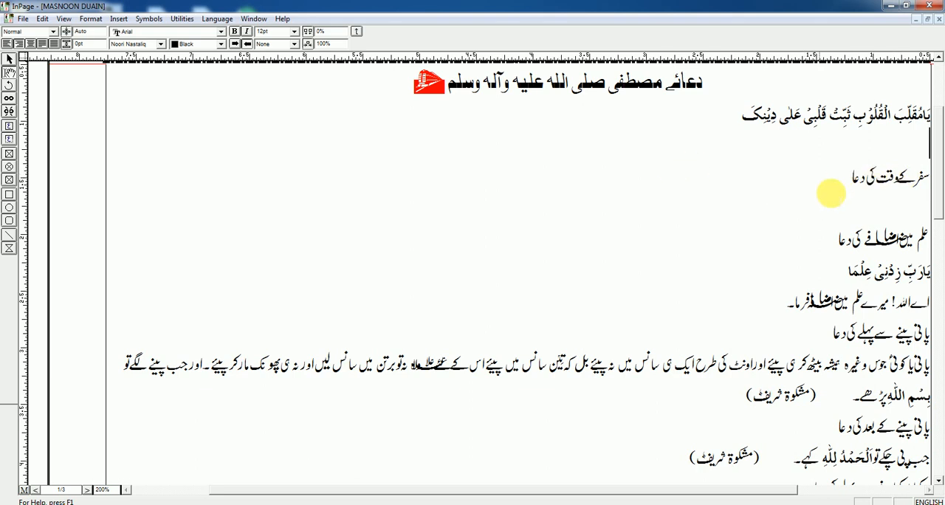
Insert the Webdings house symbol (letter H) before the word دعا in the heading سفر کے وقت کی دعا.
{"action": "left_click", "coordinate": [865, 177]}
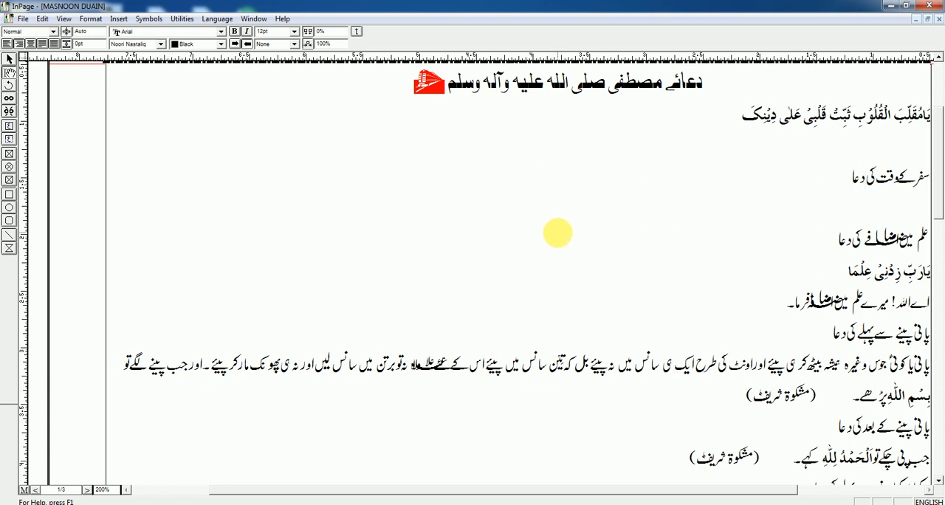
{"action": "type", "text": "H"}
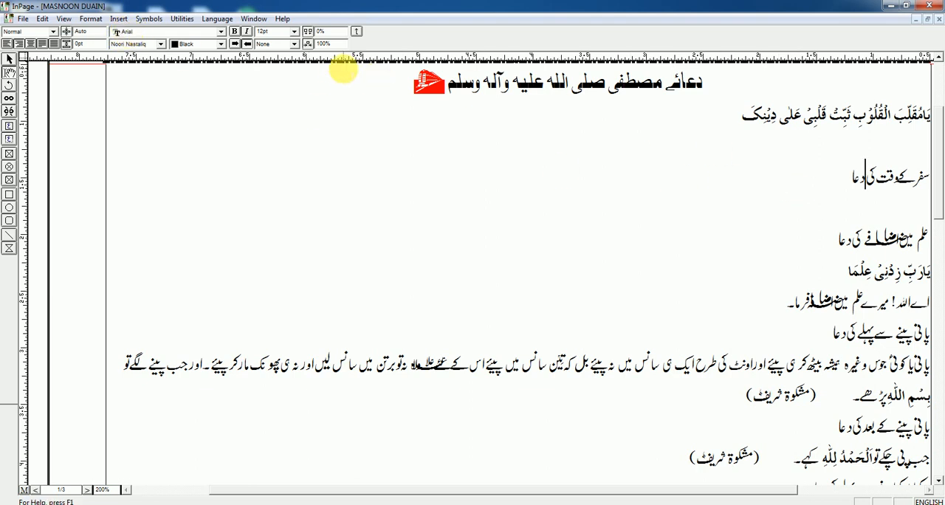
{"action": "left_click", "coordinate": [221, 32]}
{"action": "scroll", "coordinate": [194, 70], "scroll_direction": "down", "scroll_amount": 15}
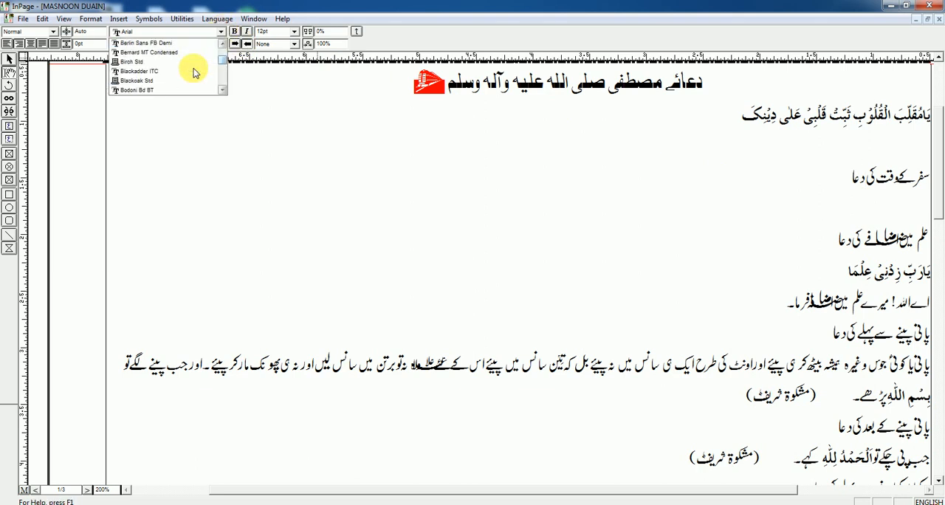
{"action": "scroll", "coordinate": [193, 71], "scroll_direction": "down", "scroll_amount": 20}
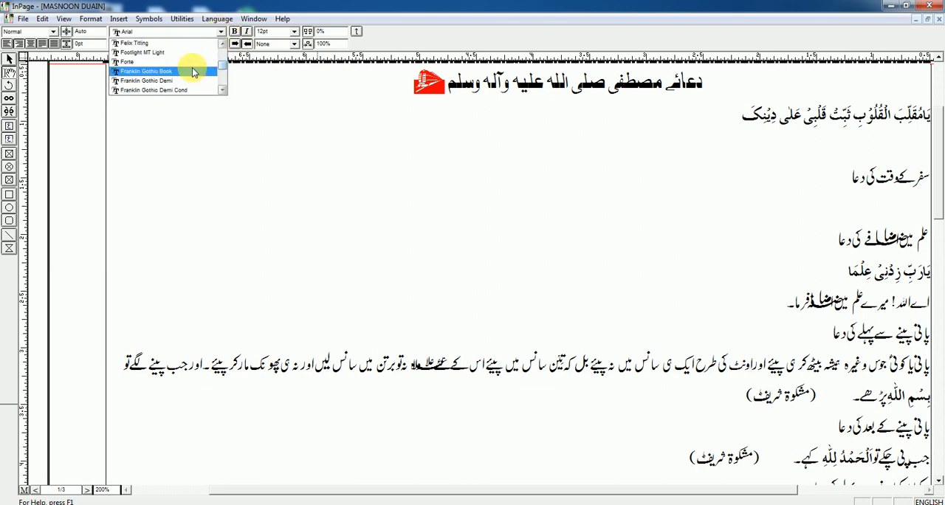
{"action": "scroll", "coordinate": [194, 71], "scroll_direction": "down", "scroll_amount": 20}
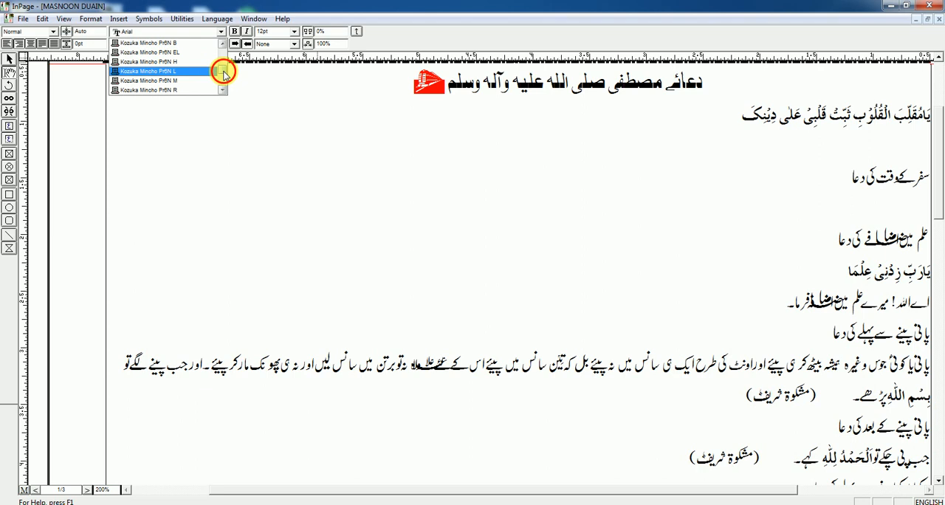
{"action": "left_click", "coordinate": [149, 52]}
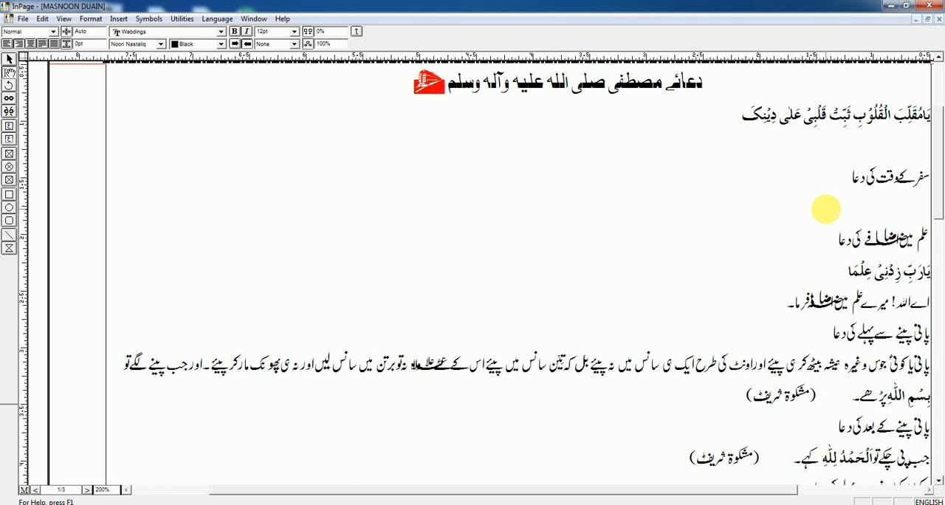
{"action": "type", "text": "H"}
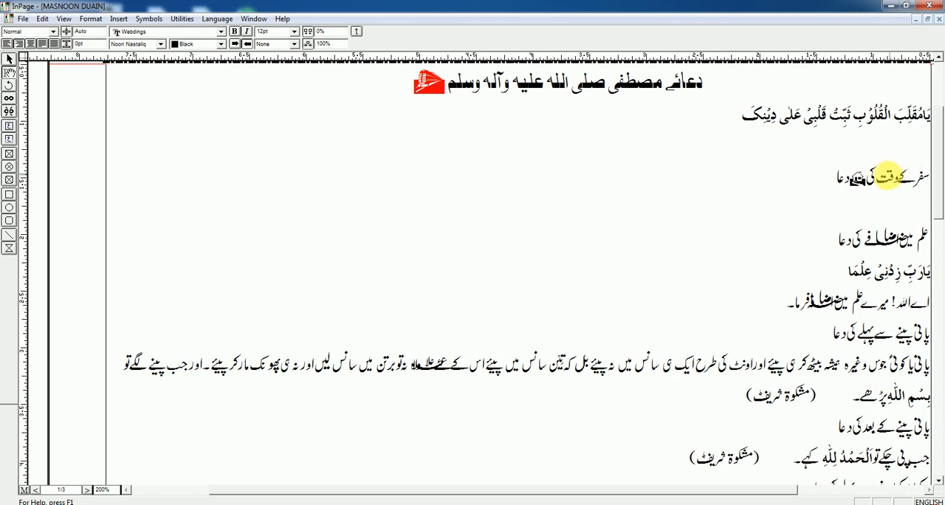
Set the size of the house symbol in the travel prayer heading to 18pt.
{"action": "left_click_drag", "start_coordinate": [862, 176], "coordinate": [854, 179]}
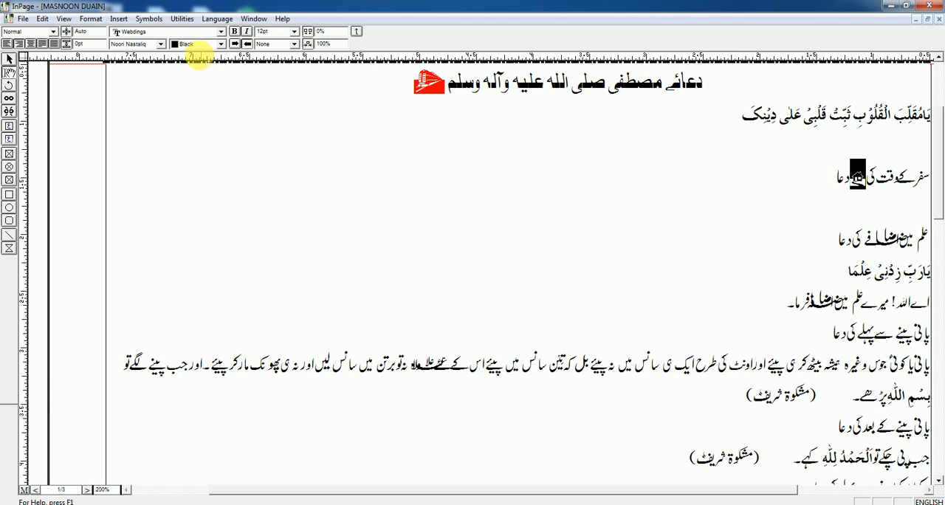
{"action": "left_click", "coordinate": [296, 36]}
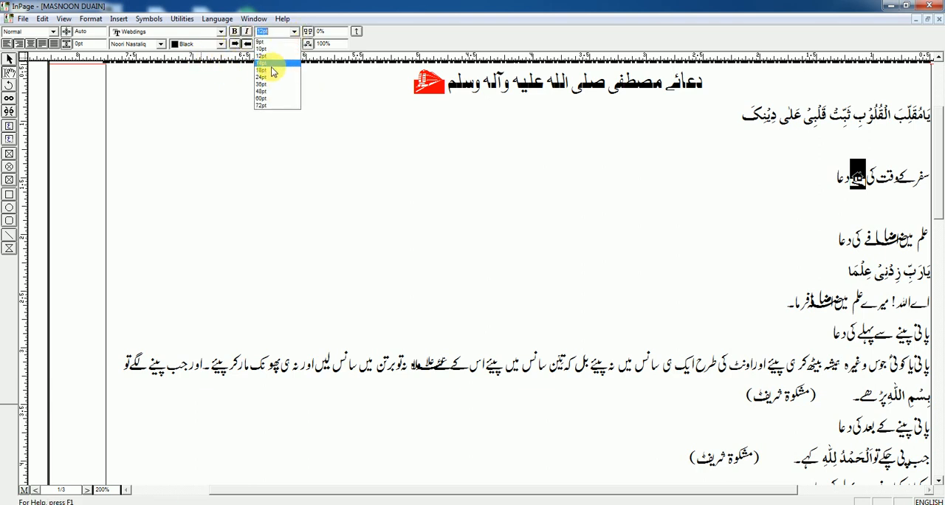
{"action": "left_click", "coordinate": [264, 72]}
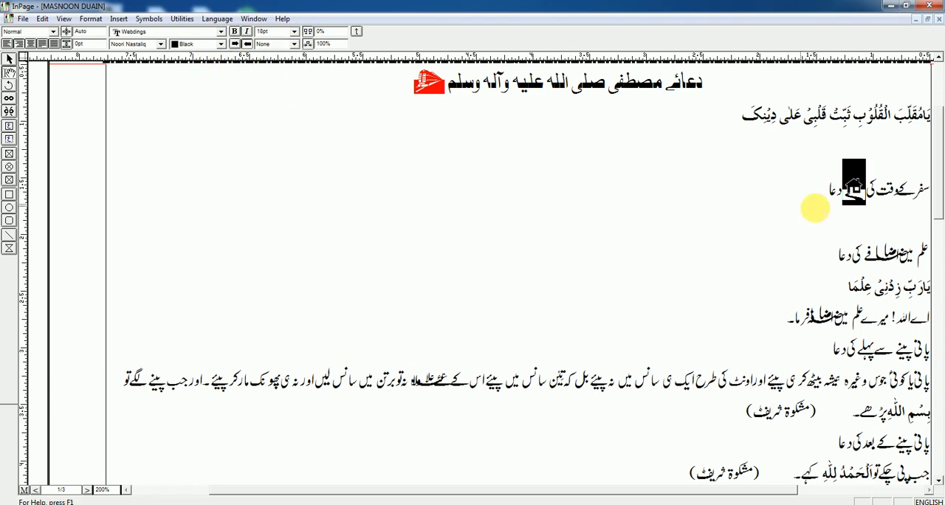
Add a space between the house symbol and دعا, and set the symbol's size to 12pt.
{"action": "left_click", "coordinate": [850, 201]}
{"action": "left_click", "coordinate": [842, 197]}
{"action": "left_click_drag", "start_coordinate": [858, 197], "coordinate": [842, 194]}
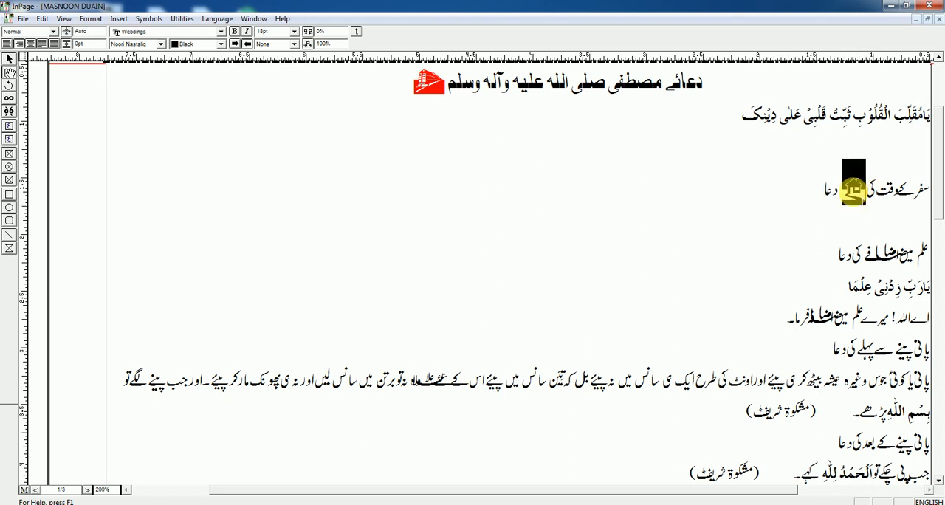
{"action": "left_click", "coordinate": [294, 32]}
{"action": "left_click", "coordinate": [295, 57]}
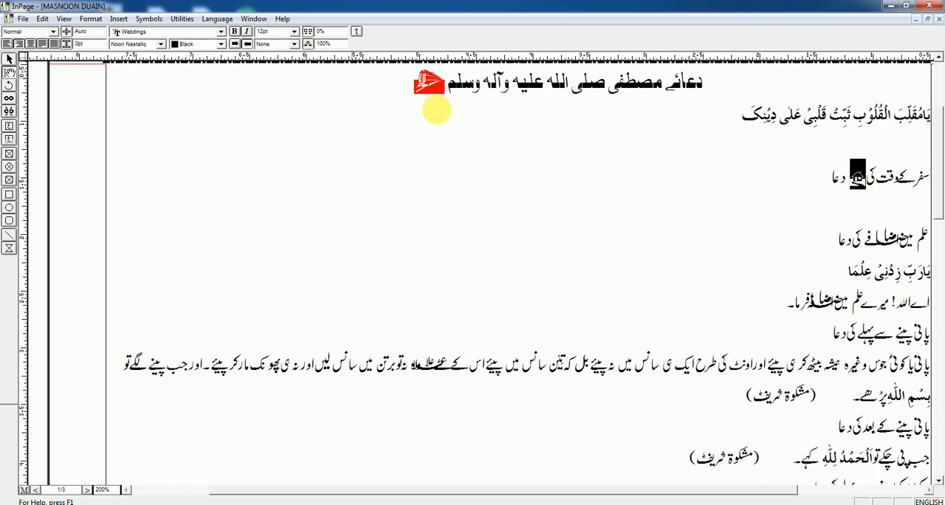
Widen the gap between the house symbol and دعا in the travel prayer heading, and delete the ی of کی before the symbol.
{"action": "left_click", "coordinate": [865, 203]}
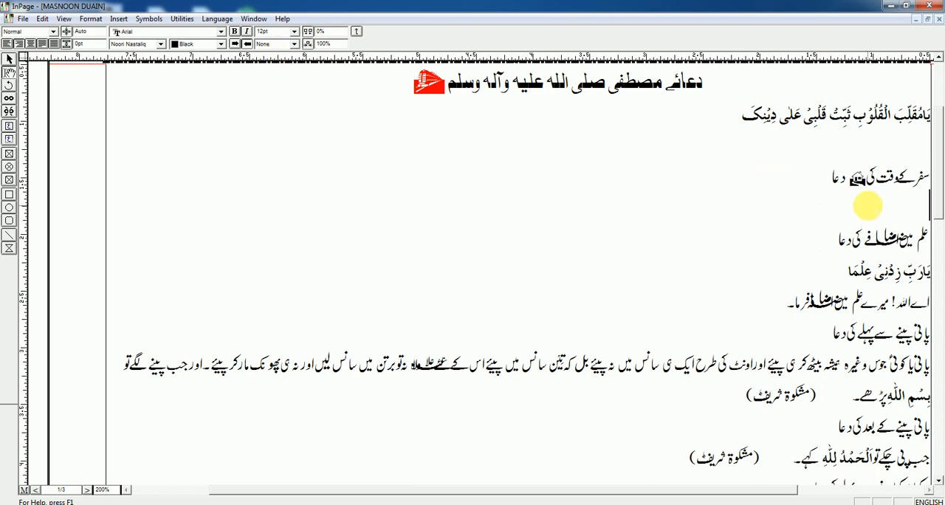
{"action": "left_click", "coordinate": [873, 184]}
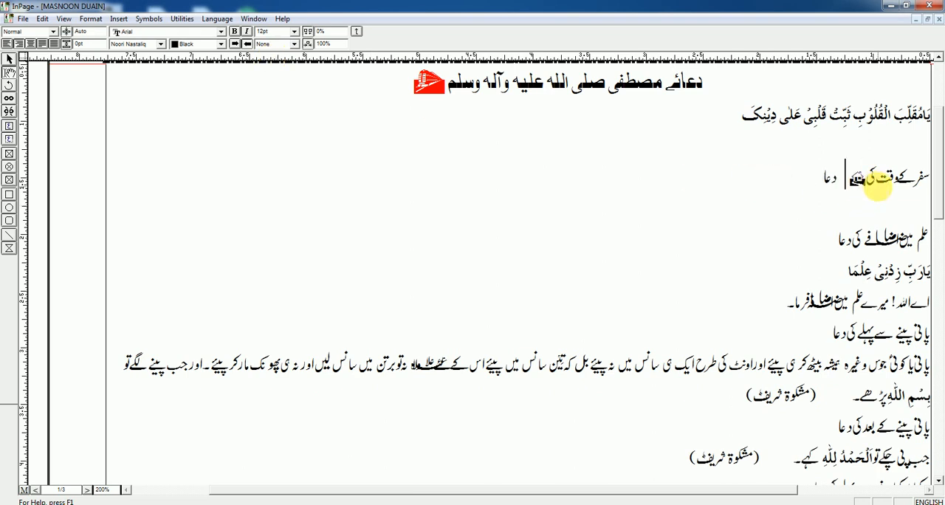
{"action": "left_click", "coordinate": [877, 183]}
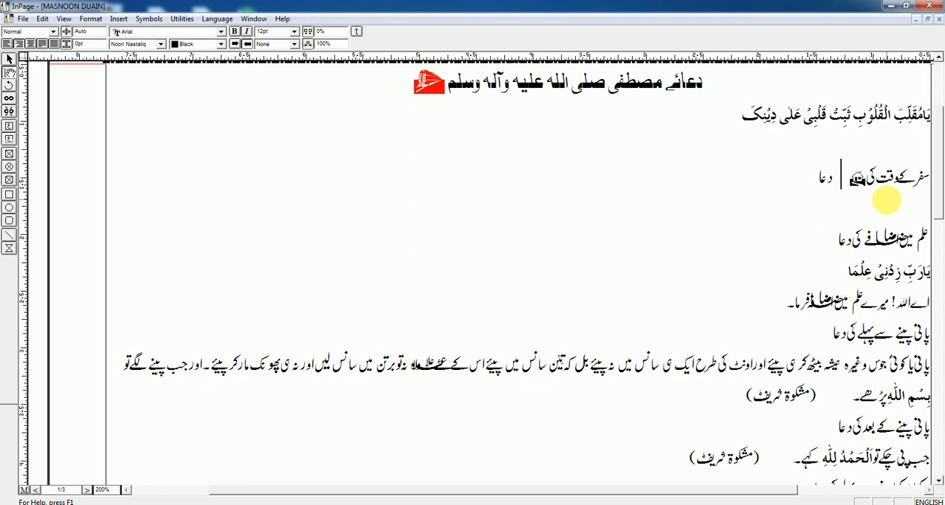
{"action": "key", "text": "BackSpace"}
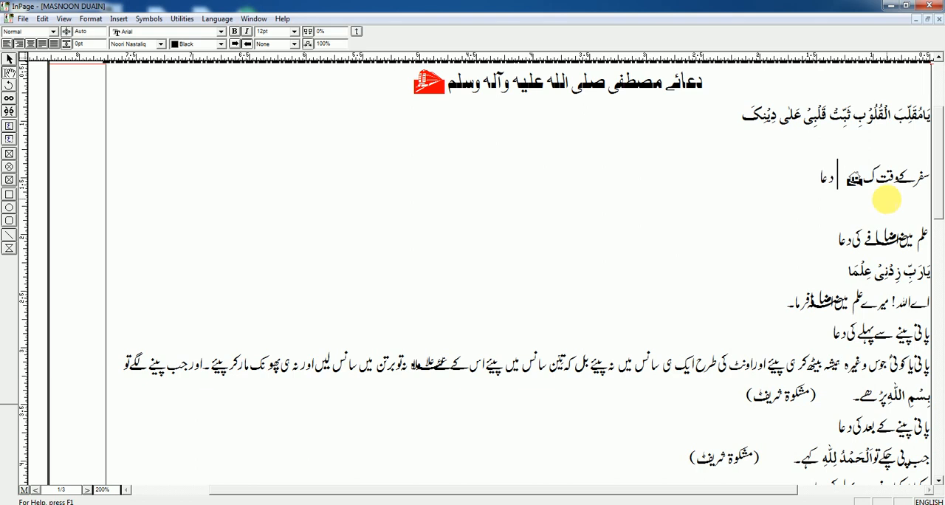
{"action": "left_click", "coordinate": [897, 178]}
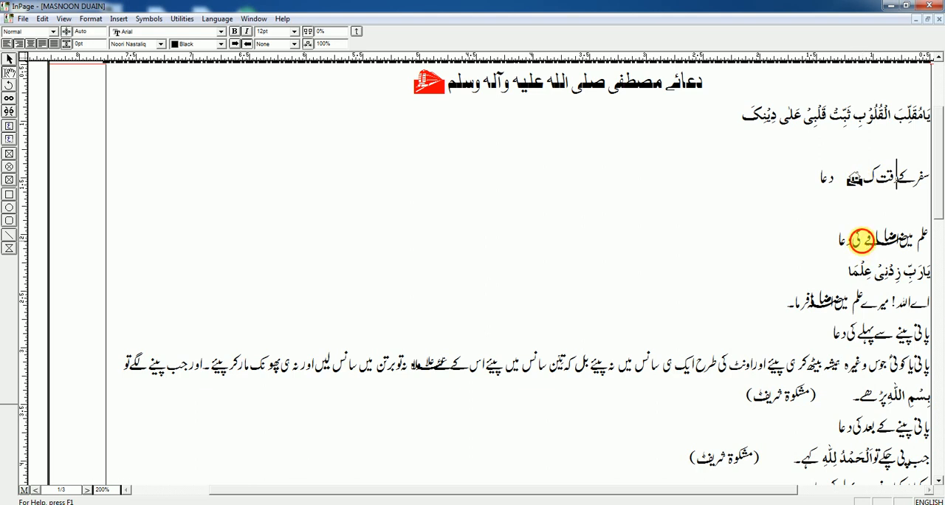
Set the font to Webdings at the insertion point before کی in the heading علم میں اضافے کی دعا.
{"action": "left_click", "coordinate": [863, 239]}
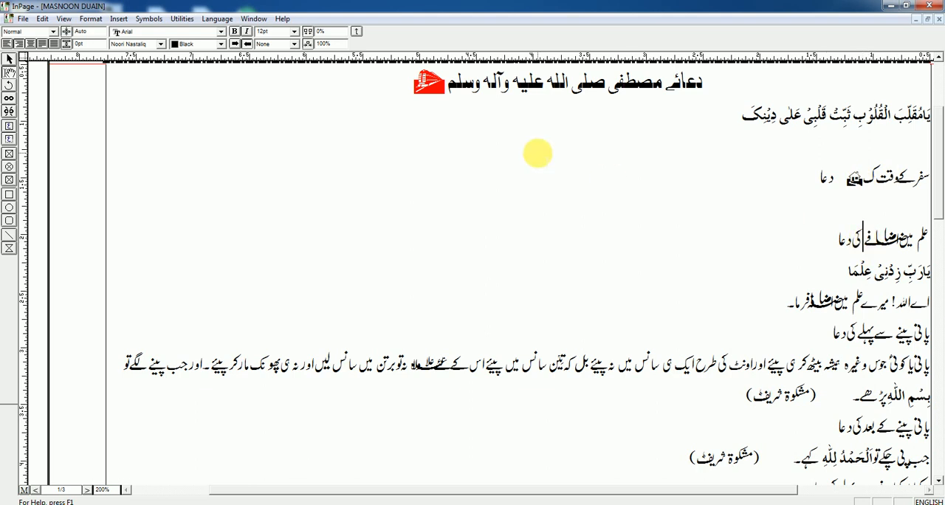
{"action": "left_click", "coordinate": [221, 31]}
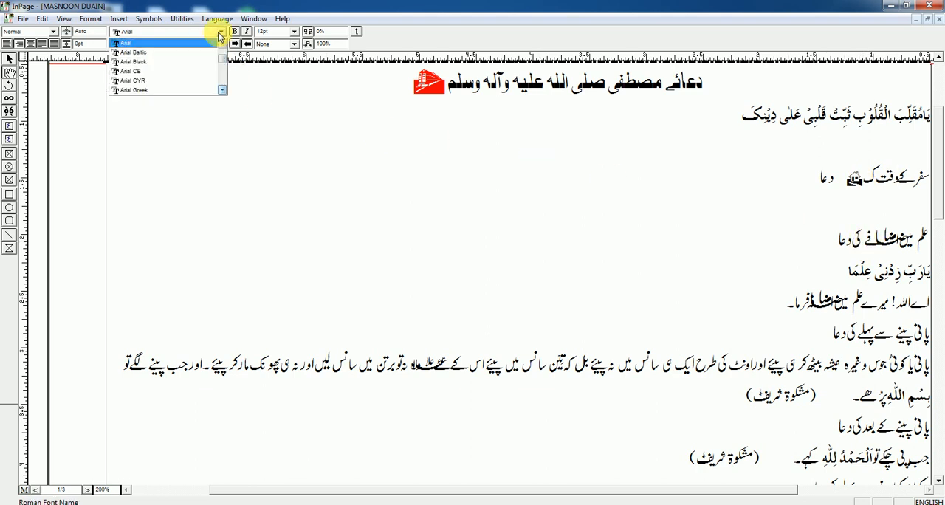
{"action": "scroll", "coordinate": [190, 70], "scroll_direction": "down", "scroll_amount": 5}
{"action": "scroll", "coordinate": [192, 74], "scroll_direction": "down", "scroll_amount": 10}
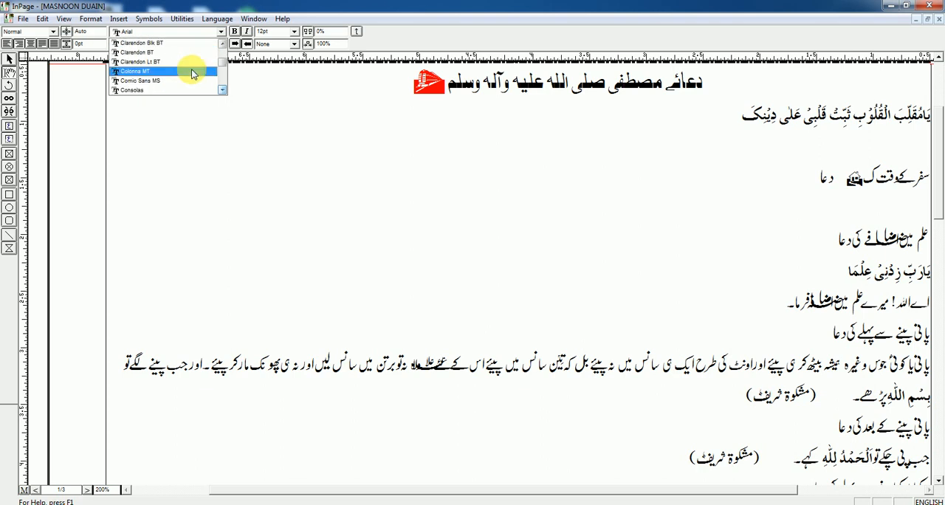
{"action": "scroll", "coordinate": [195, 73], "scroll_direction": "down", "scroll_amount": 10}
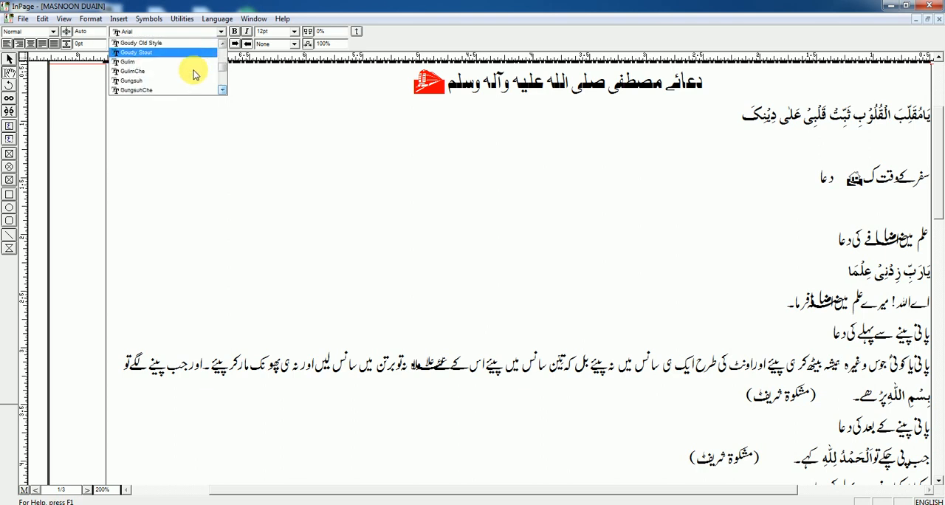
{"action": "left_click_drag", "start_coordinate": [223, 73], "coordinate": [222, 94]}
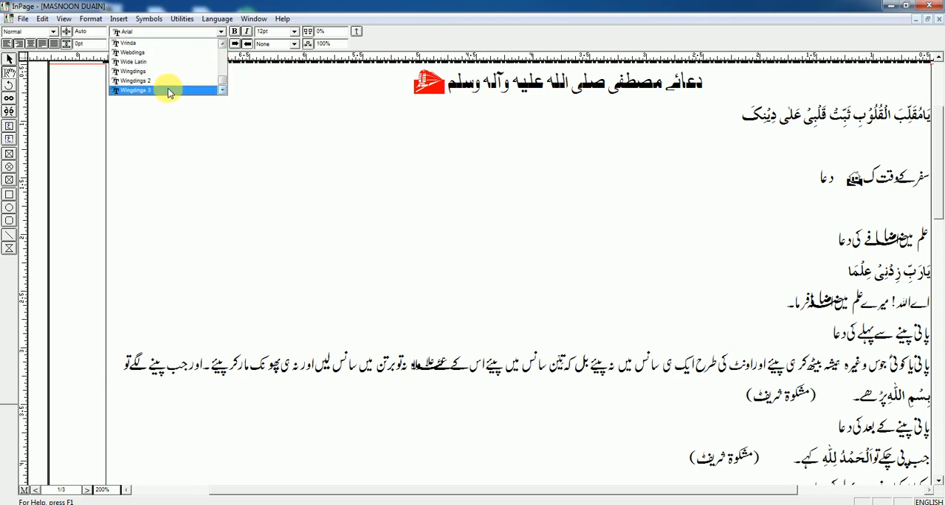
{"action": "left_click", "coordinate": [133, 54]}
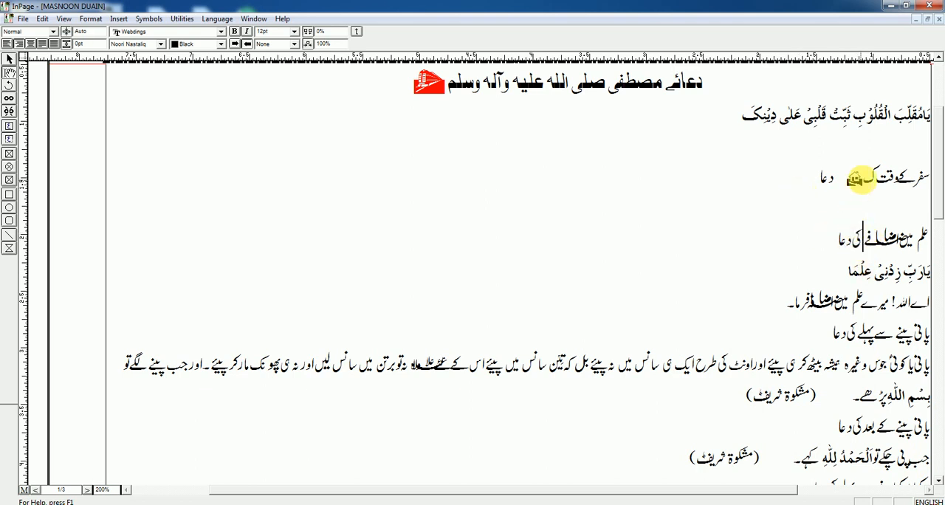
Delete the letters قت ک in front of the house symbol in the travel prayer heading.
{"action": "left_click_drag", "start_coordinate": [863, 178], "coordinate": [847, 178]}
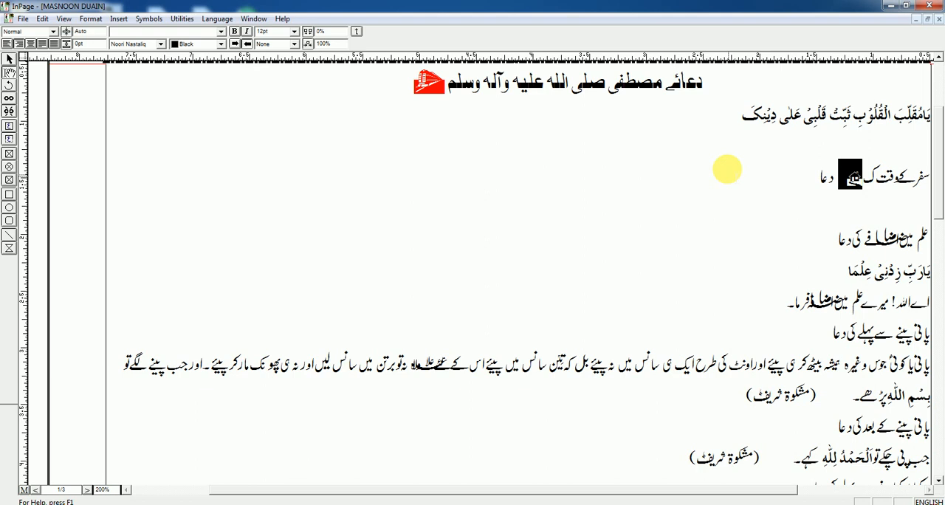
{"action": "left_click", "coordinate": [725, 172]}
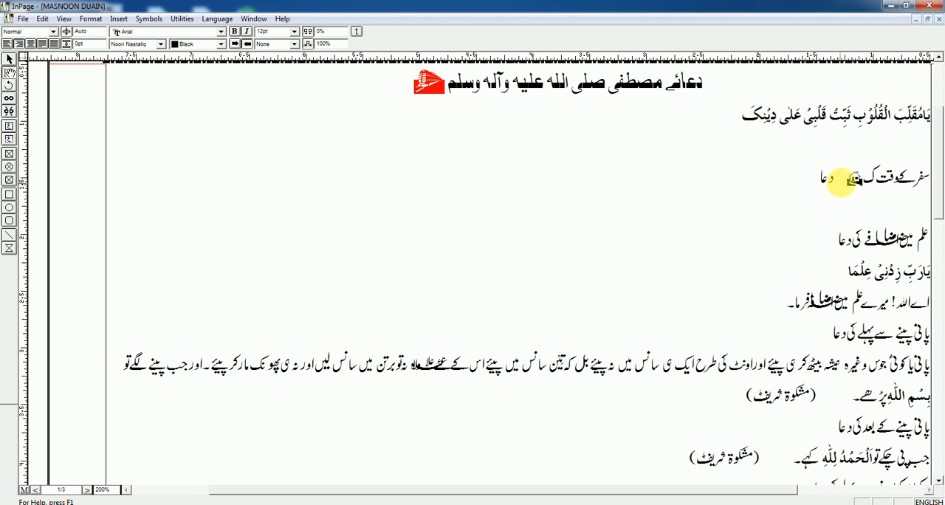
{"action": "left_click", "coordinate": [837, 183]}
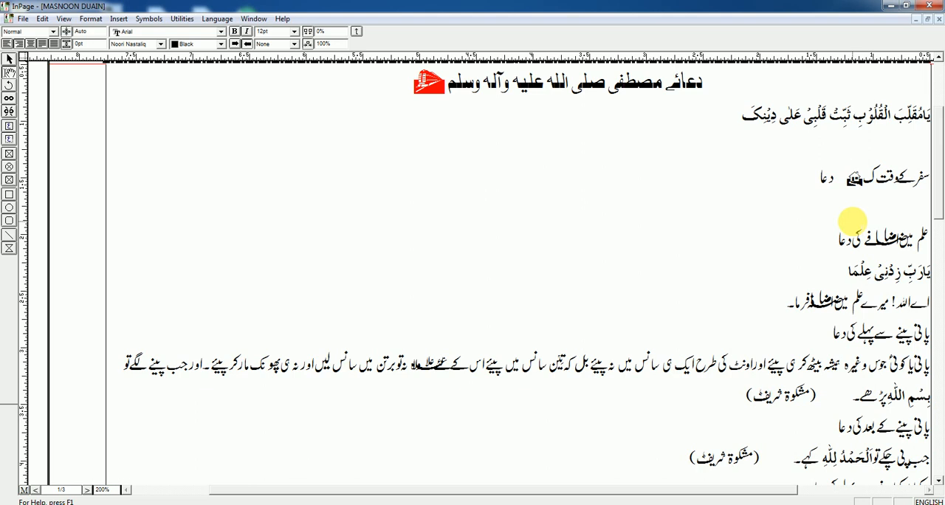
{"action": "key", "text": "Delete"}
{"action": "key", "text": "BackSpace"}
{"action": "key", "text": "BackSpace"}
{"action": "key", "text": "BackSpace"}
{"action": "key", "text": "BackSpace"}
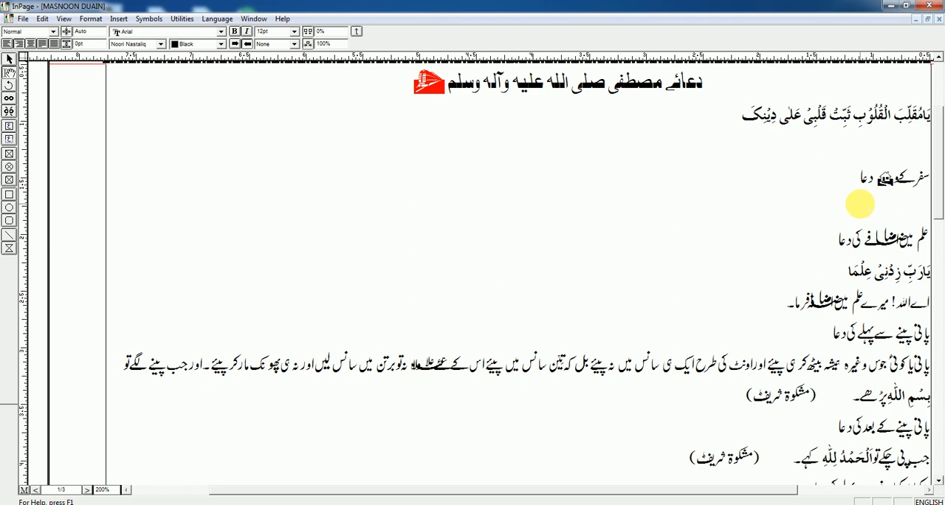
Insert the Webdings symbols for the characters n, f, d, s, a, l, i, Q, e and o after the train symbol in the title.
{"action": "left_click", "coordinate": [408, 87]}
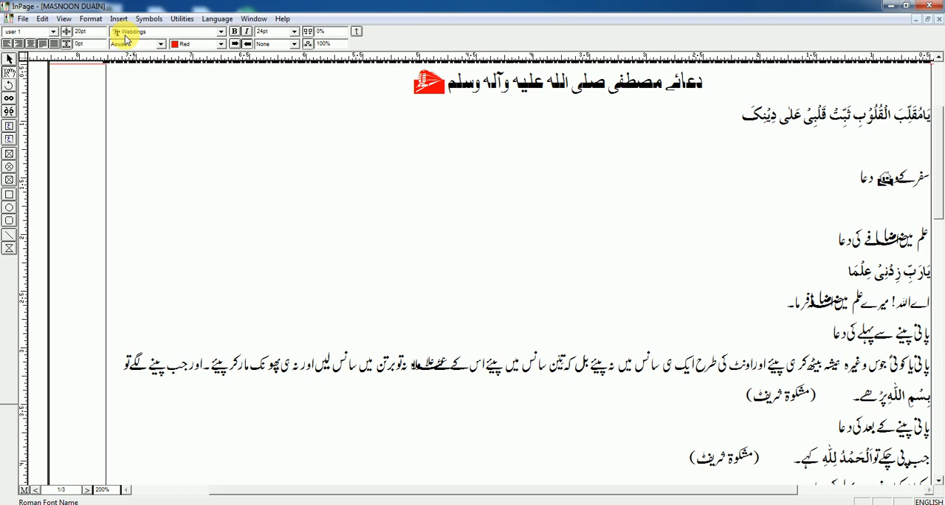
{"action": "type", "text": "n"}
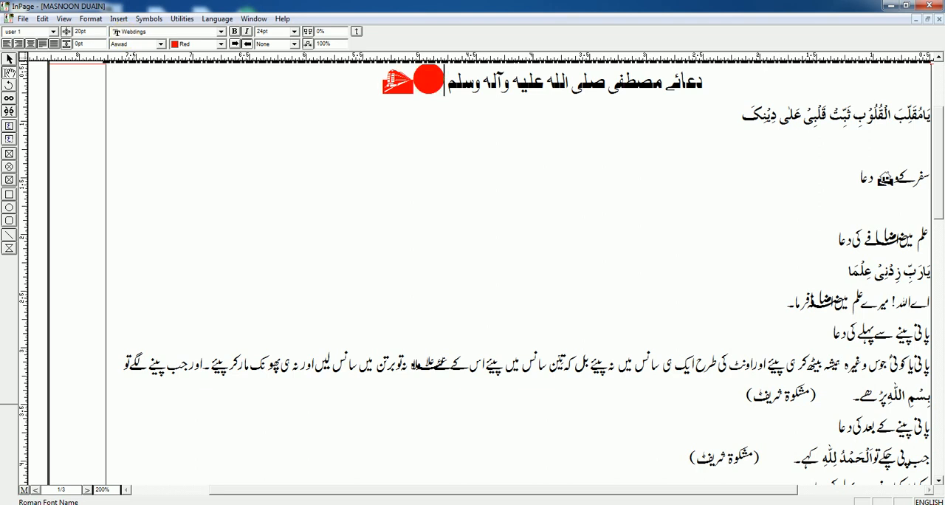
{"action": "type", "text": "f"}
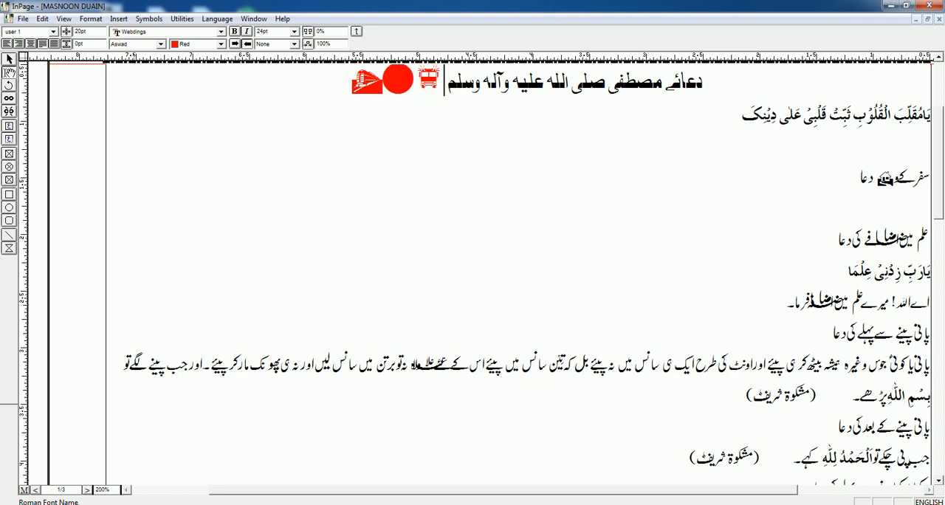
{"action": "type", "text": "dsa"}
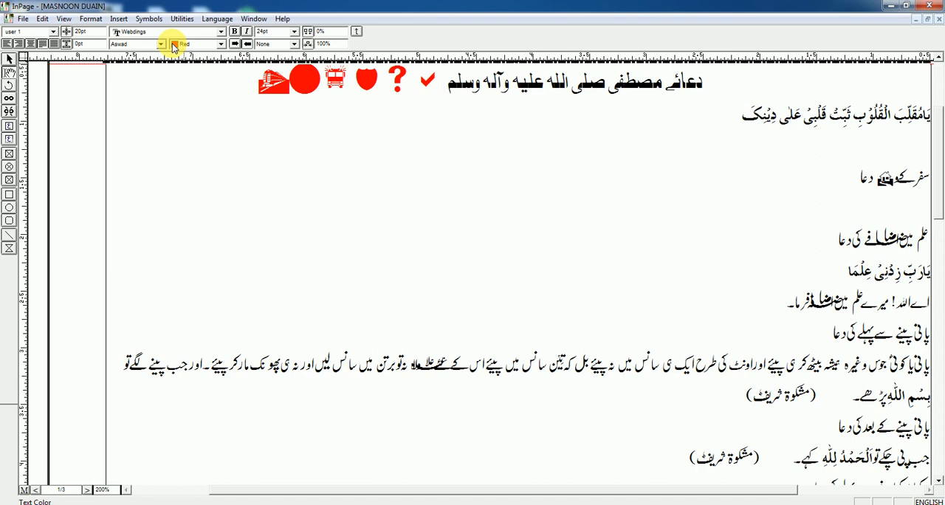
{"action": "type", "text": "li"}
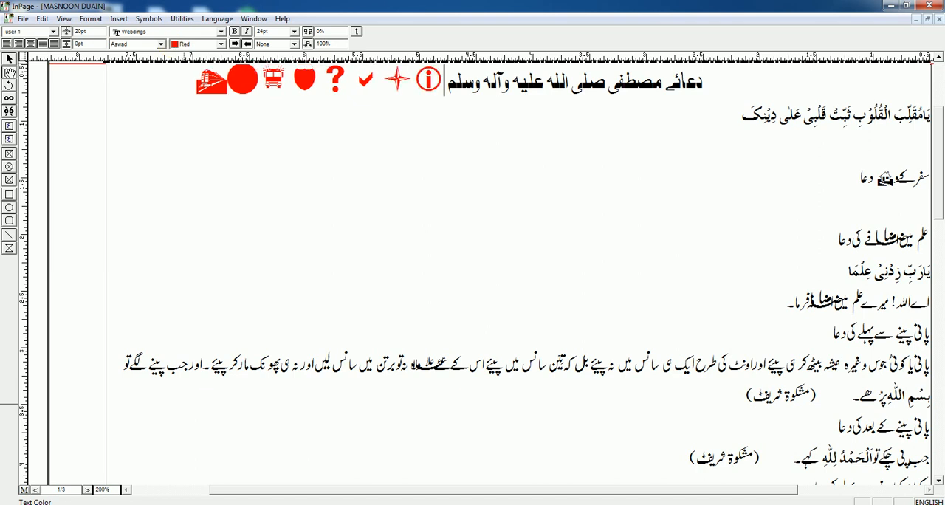
{"action": "type", "text": "Q"}
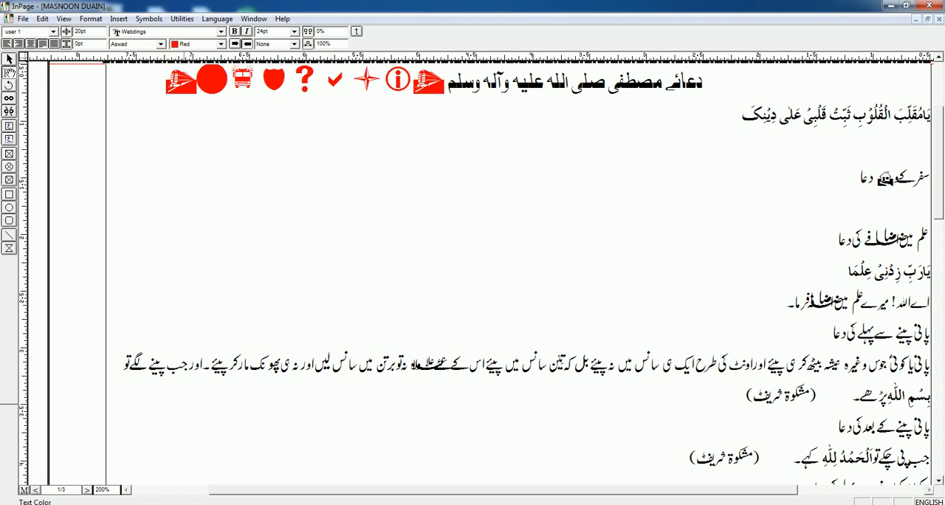
{"action": "type", "text": "eo"}
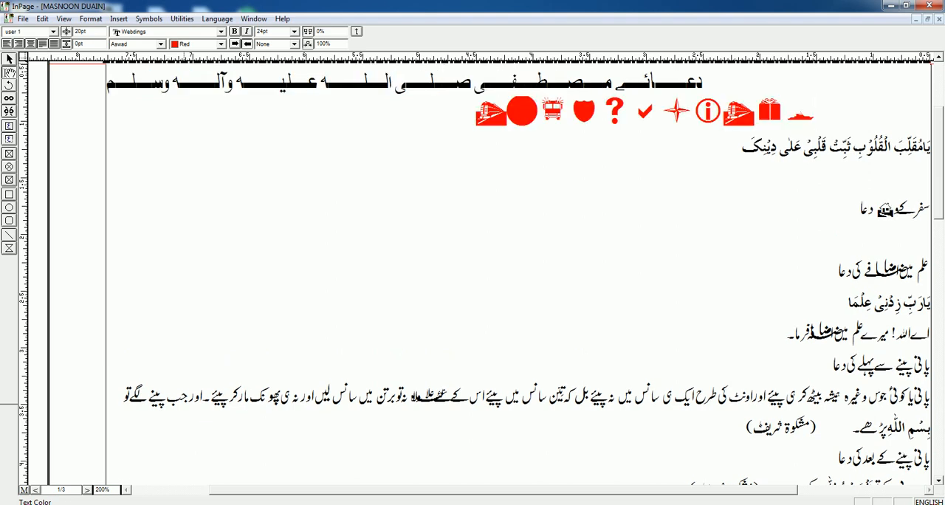
Put the row of symbols on its own line below the title, with a blank line beneath it.
{"action": "key", "text": "Return"}
{"action": "left_click", "coordinate": [107, 83]}
{"action": "key", "text": "Return"}
{"action": "left_click", "coordinate": [346, 116]}
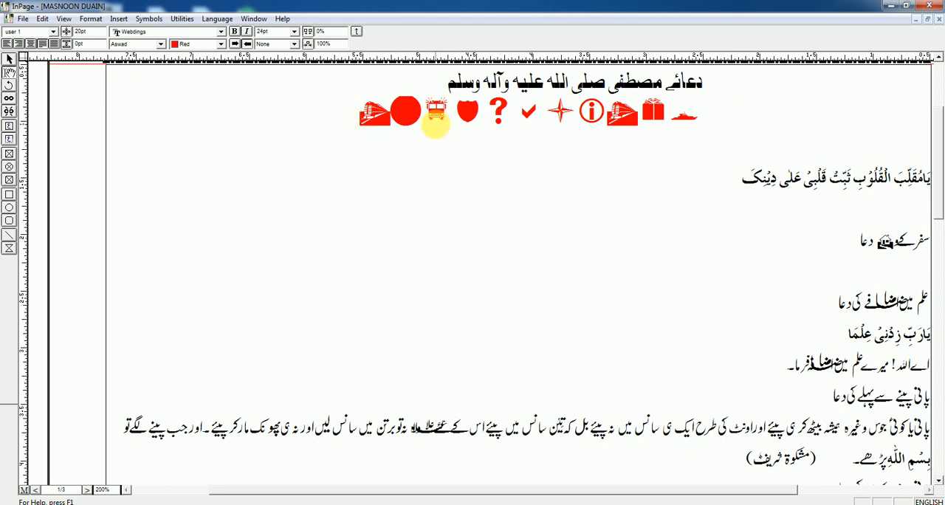
Add the Webdings plane, man, chilli, checker, slash, bus, square, prohibition, factory, railway and island symbols to the end of the symbol row.
{"action": "type", "text": "j"}
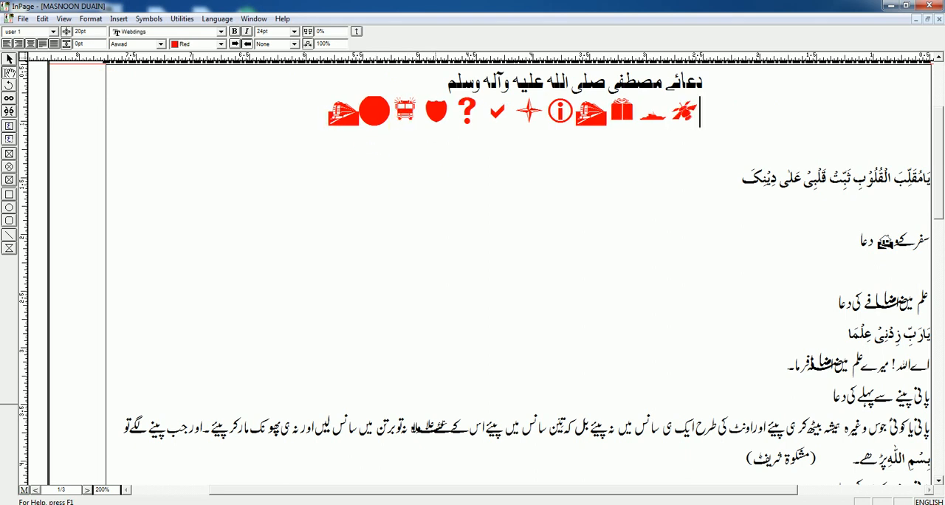
{"action": "type", "text": "!,"}
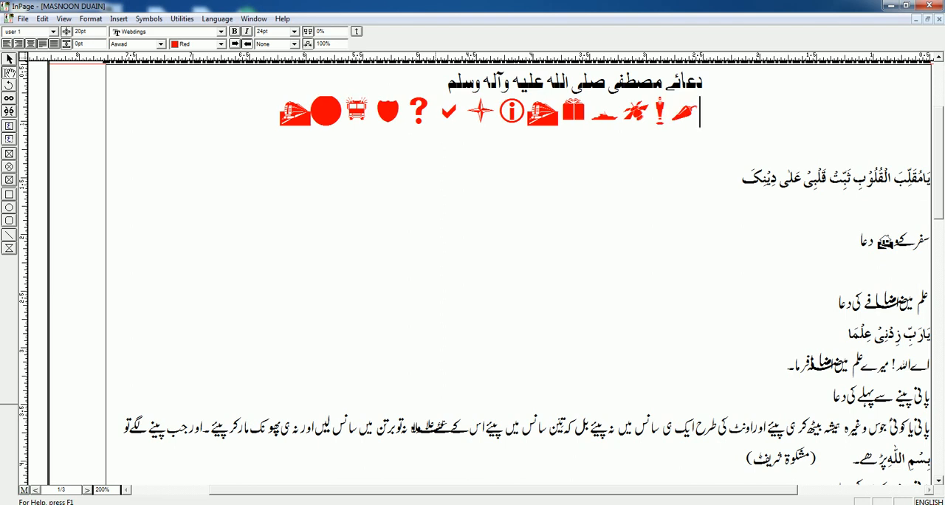
{"action": "type", "text": "."}
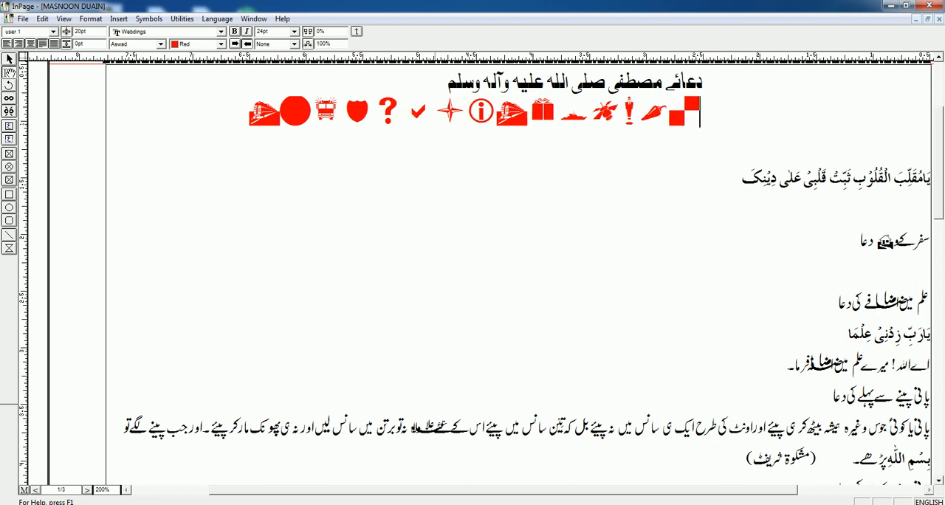
{"action": "type", "text": "/v"}
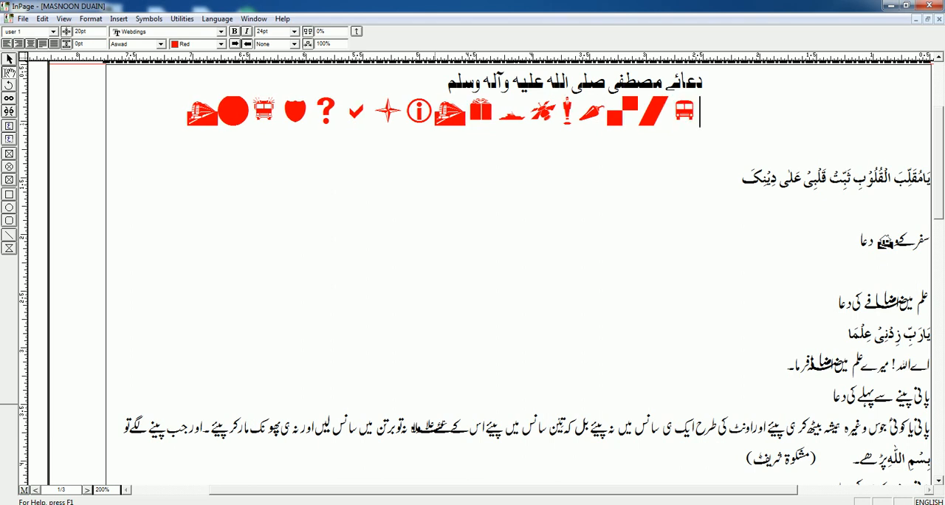
{"action": "type", "text": "cx"}
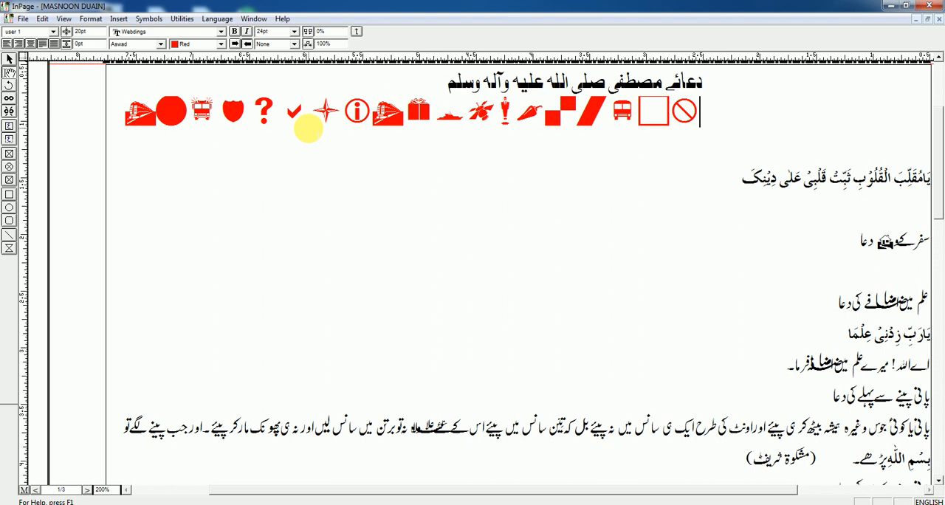
{"action": "type", "text": "z"}
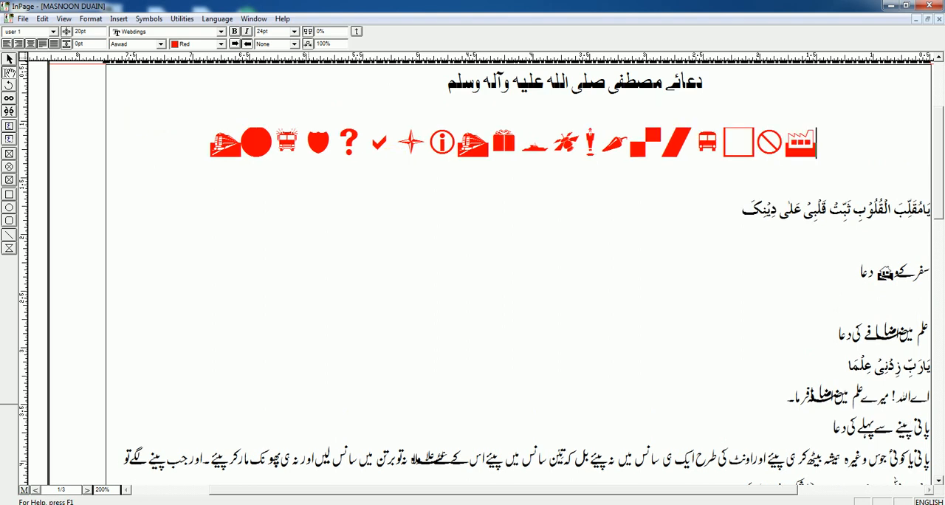
{"action": "type", "text": "m"}
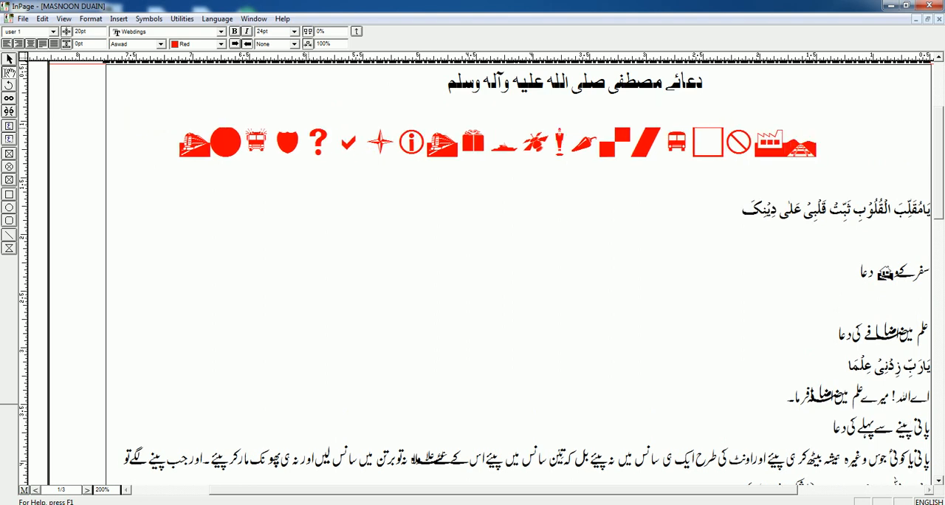
{"action": "type", "text": "J"}
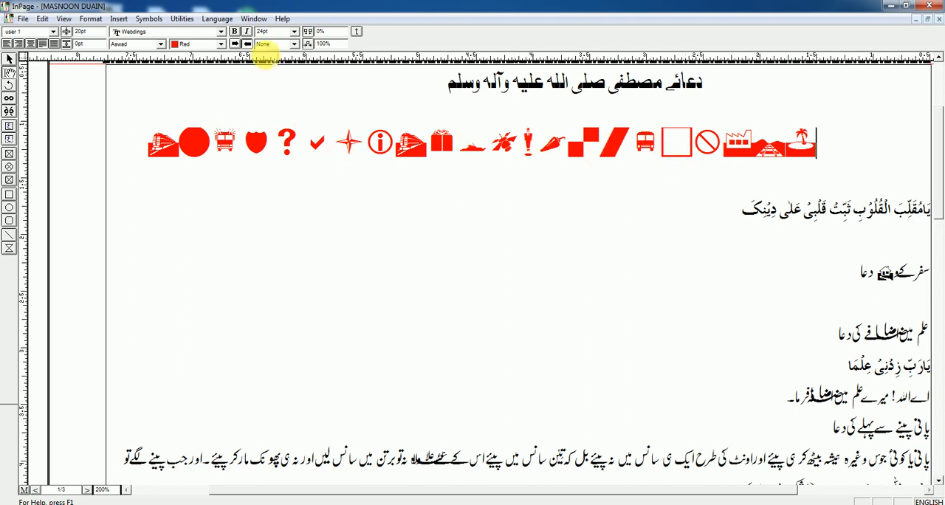
Select the row of symbols below the title and examine the Webdings and Wingdings entries in the list of available fonts.
{"action": "left_click", "coordinate": [424, 144]}
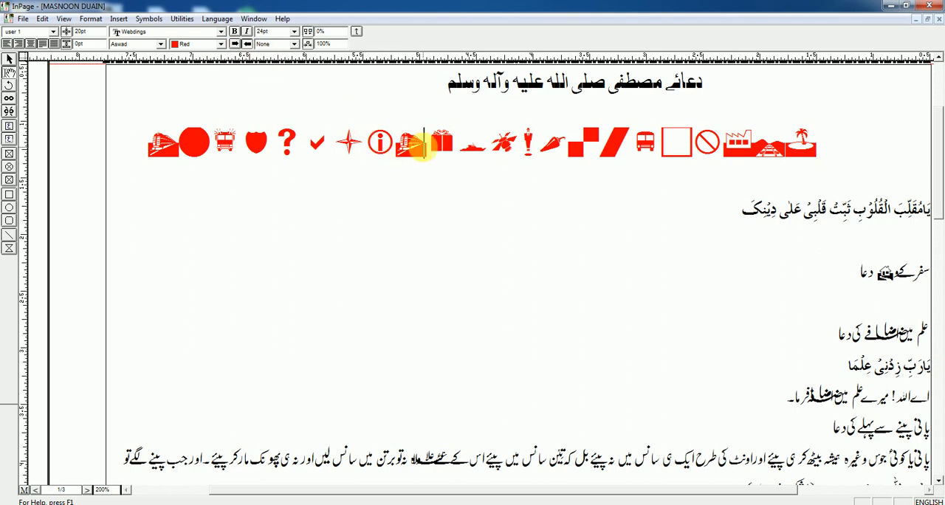
{"action": "triple_click", "coordinate": [428, 146]}
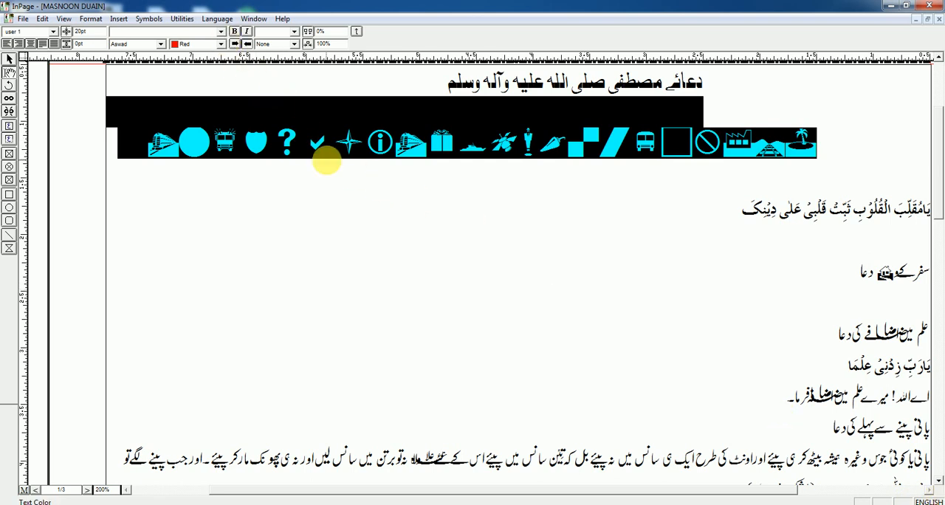
{"action": "left_click", "coordinate": [314, 151]}
{"action": "double_click", "coordinate": [319, 145]}
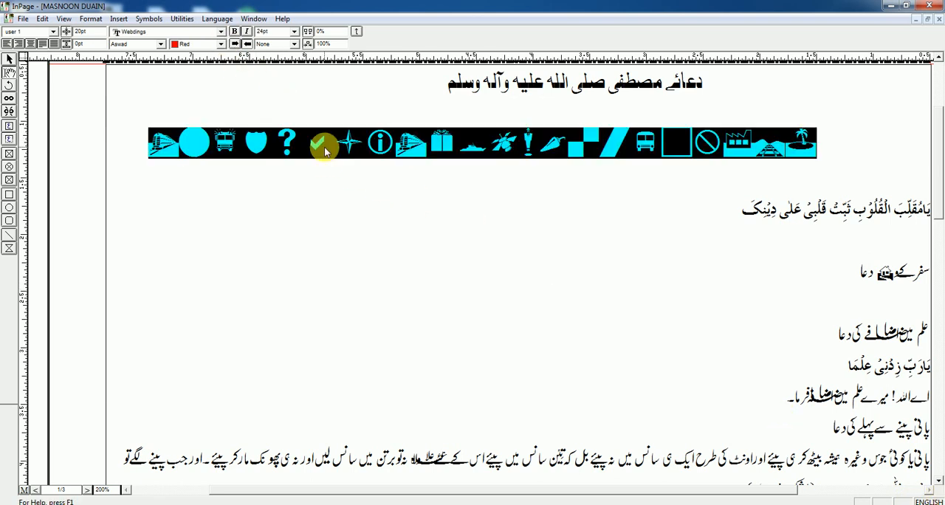
{"action": "left_click", "coordinate": [221, 31]}
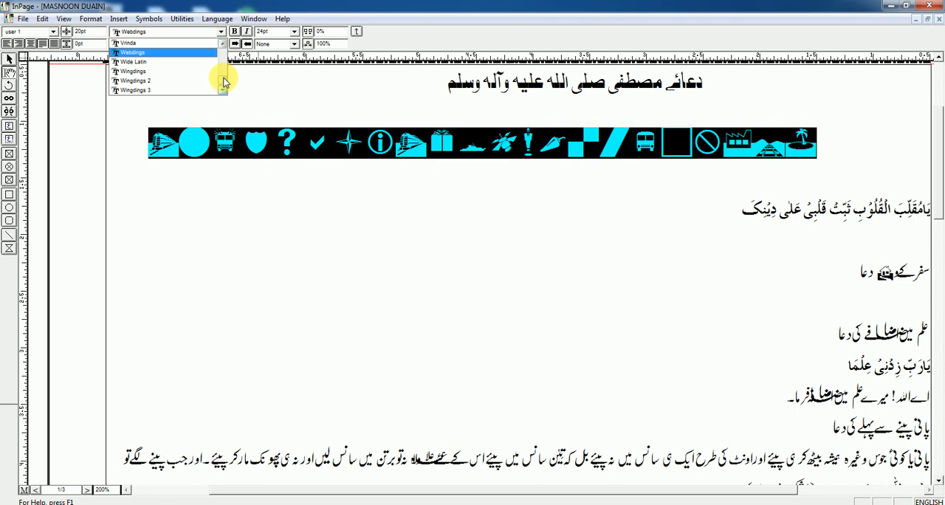
{"action": "mouse_move", "coordinate": [220, 79]}
{"action": "left_mouse_down"}
{"action": "mouse_move", "coordinate": [229, 52]}
{"action": "mouse_move", "coordinate": [229, 85]}
{"action": "left_mouse_up"}
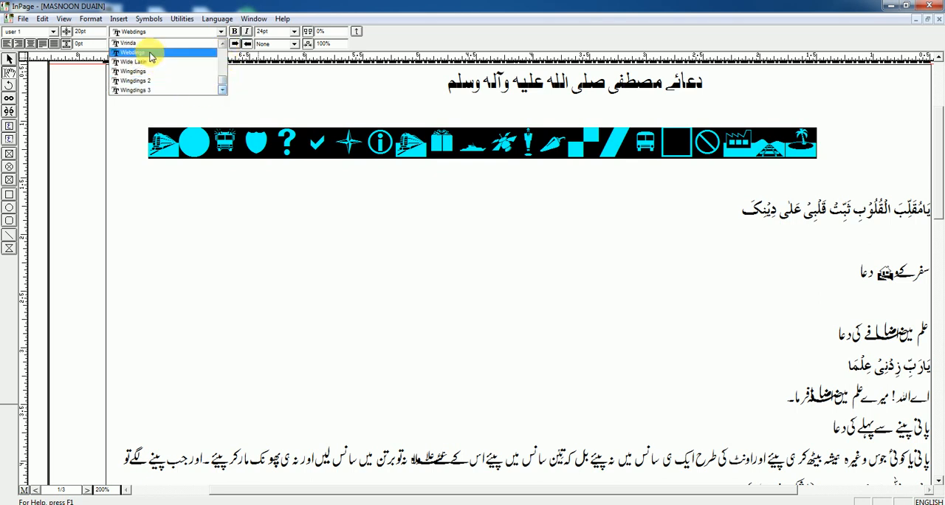
{"action": "left_click", "coordinate": [362, 148]}
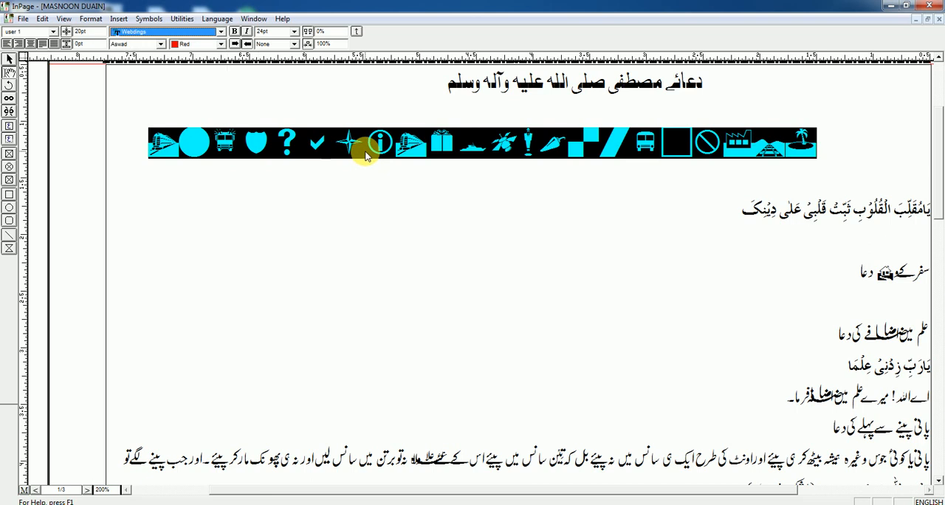
{"action": "left_click", "coordinate": [504, 152]}
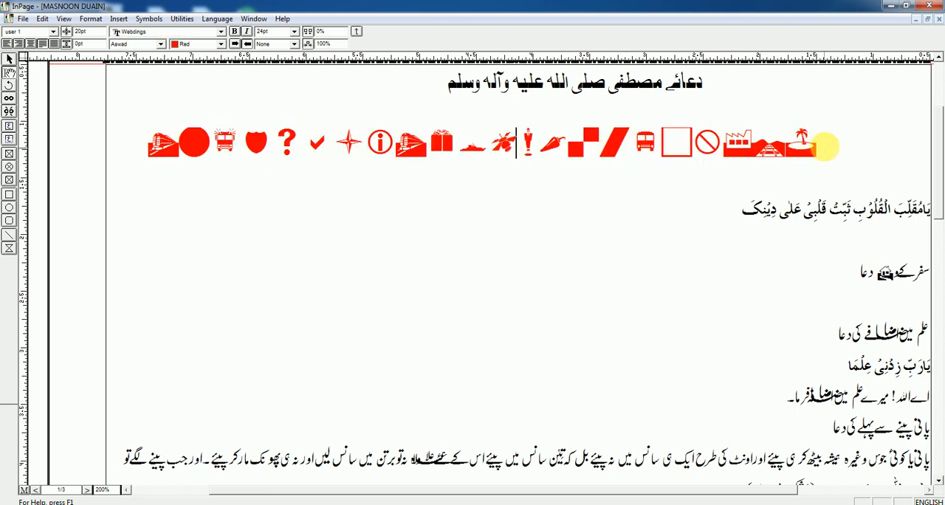
{"action": "left_click", "coordinate": [823, 145]}
{"action": "left_click_drag", "start_coordinate": [825, 144], "coordinate": [215, 168]}
Select the house symbol in the travel prayer heading, and minimise the program to show the desktop.
{"action": "left_click", "coordinate": [760, 273]}
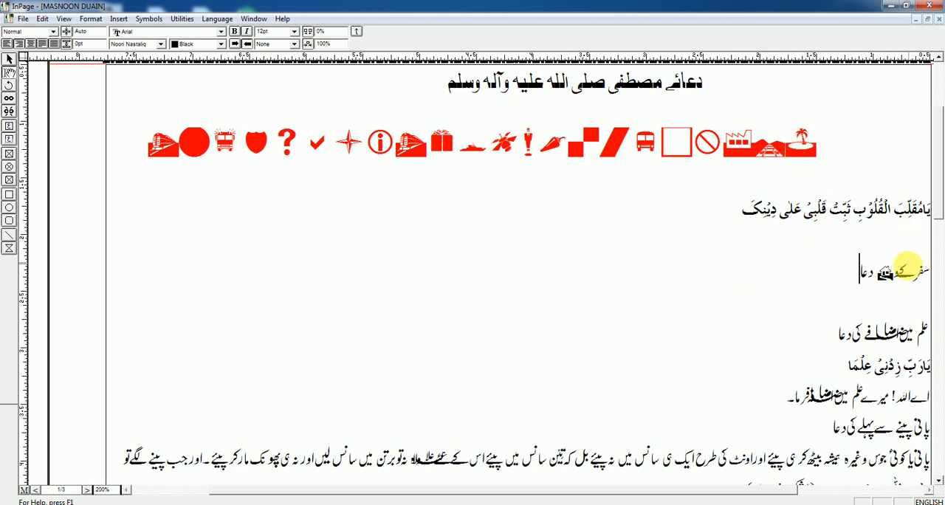
{"action": "left_click_drag", "start_coordinate": [892, 274], "coordinate": [885, 276]}
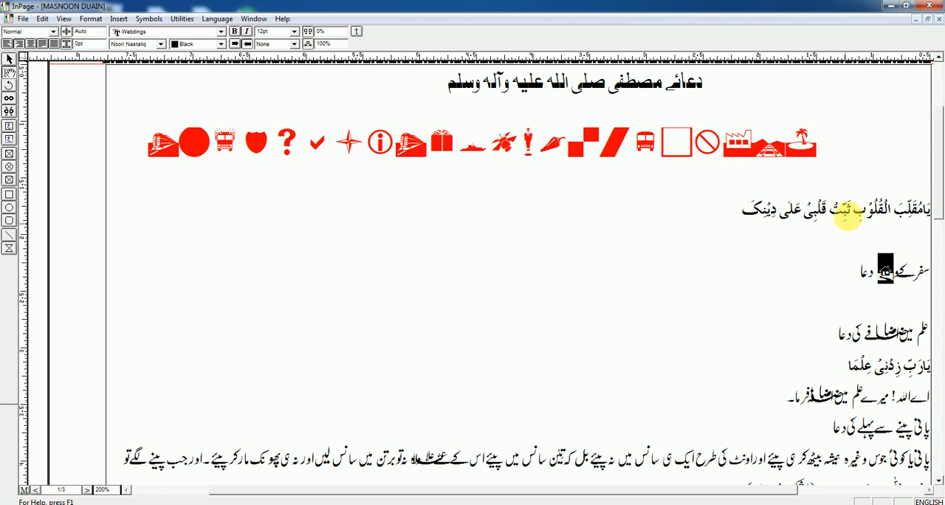
{"action": "left_click", "coordinate": [892, 9]}
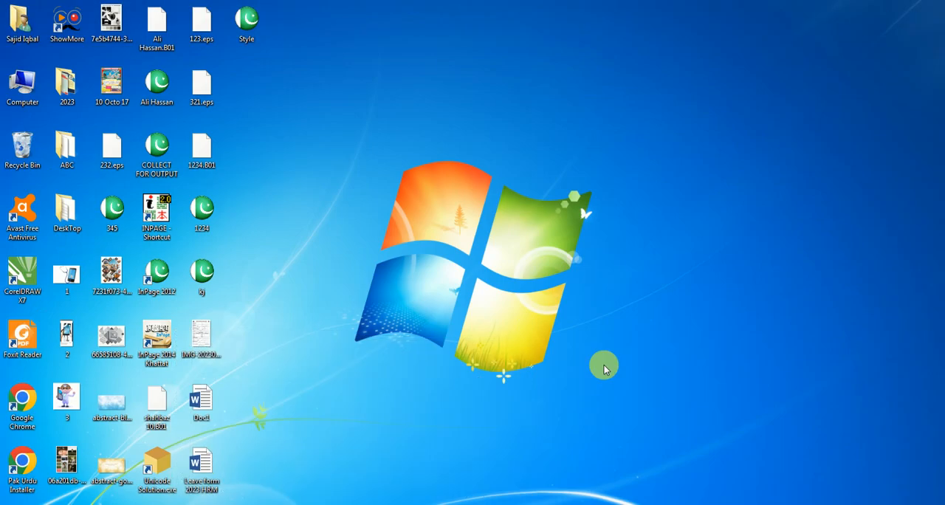